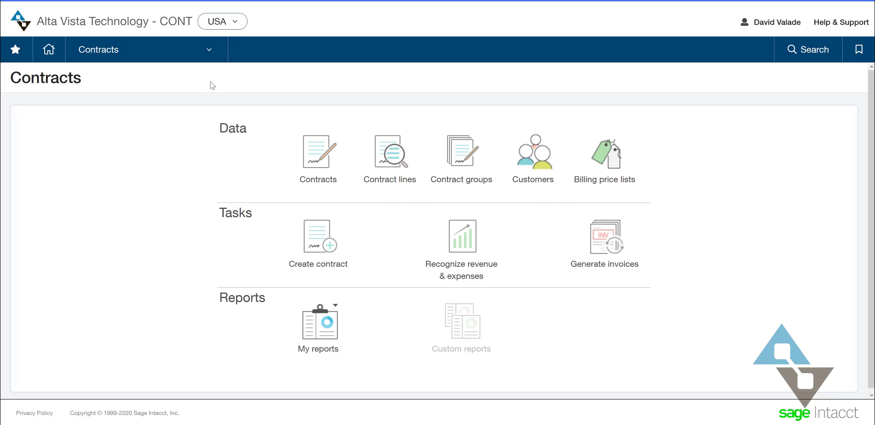
# Browse the All and Setup options of the Contracts navigation menu, then close the menu.
pyautogui.click(206, 58)
pyautogui.click(314, 87)
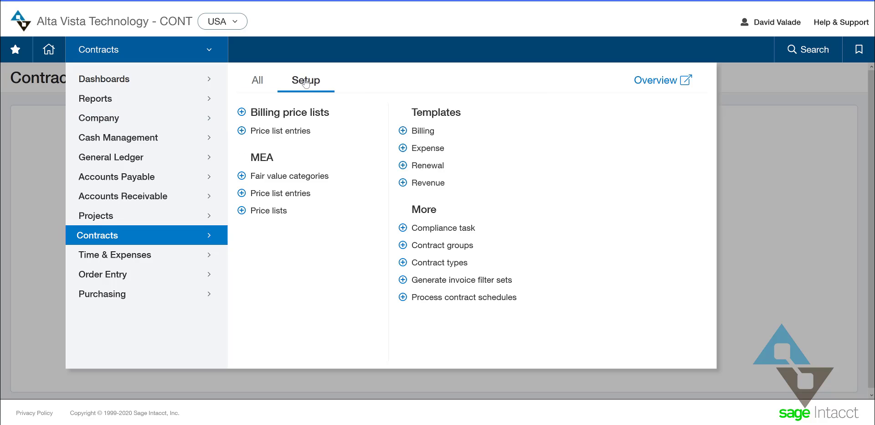
pyautogui.click(256, 81)
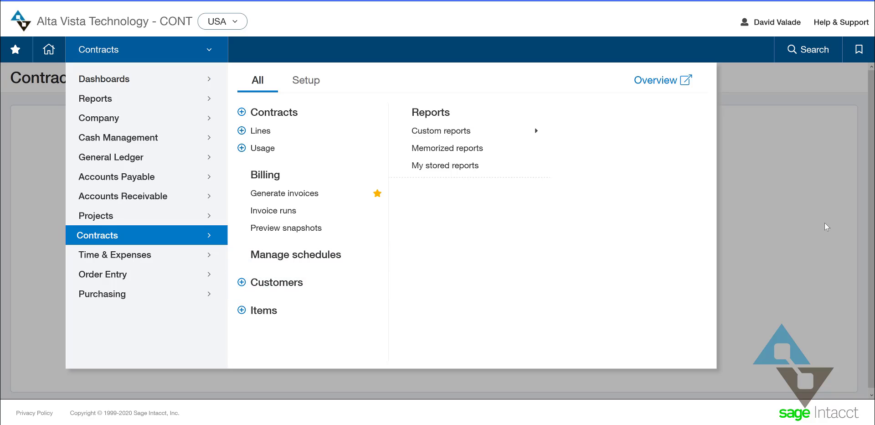
pyautogui.click(792, 214)
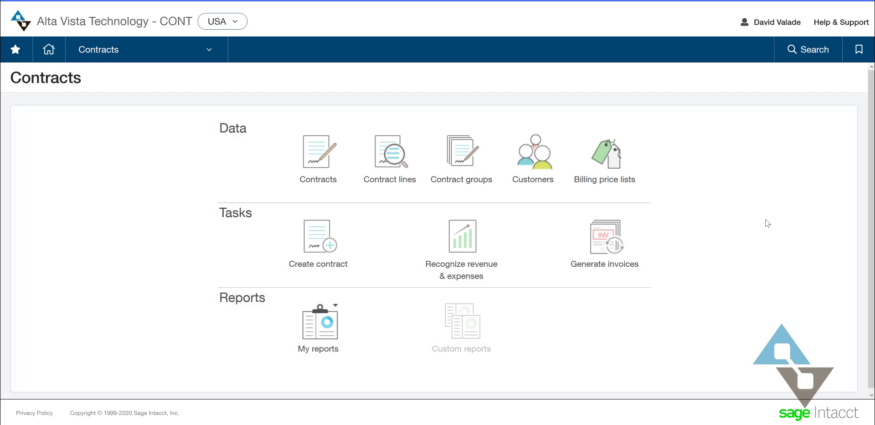
# Open the Contracts list and filter the Customer column to 'dave', leaving only CN0472.
pyautogui.click(325, 160)
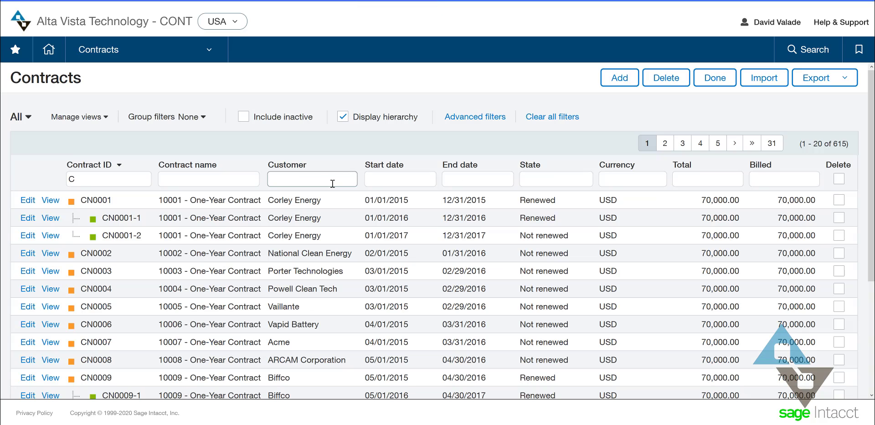
pyautogui.click(354, 177)
pyautogui.write('a')
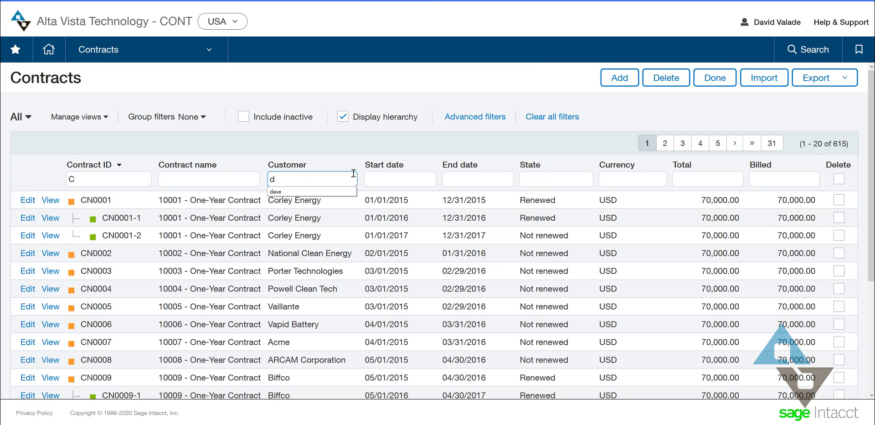
pyautogui.press('BackSpace')
pyautogui.write('dave')
pyautogui.press('Return')
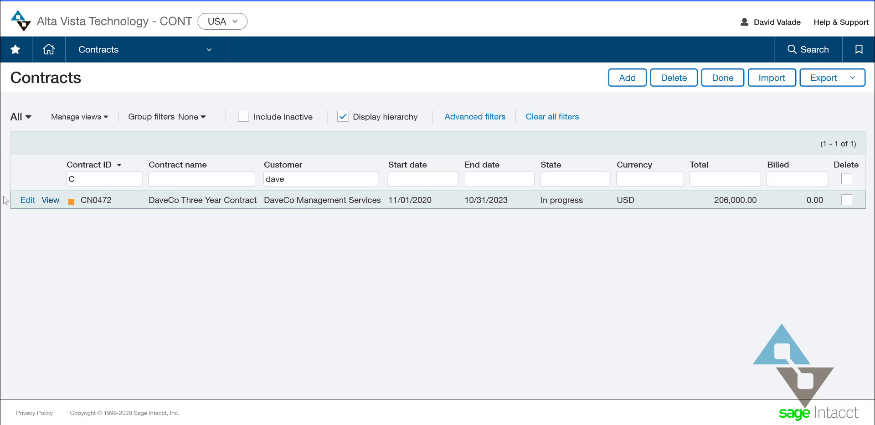
# Open CN0472 for editing, confirm its billing history is empty, and show More actions.
pyautogui.click(27, 199)
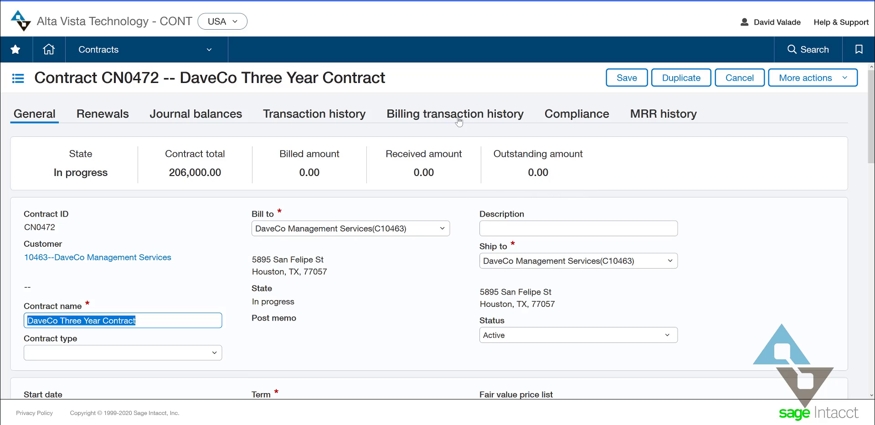
pyautogui.click(441, 119)
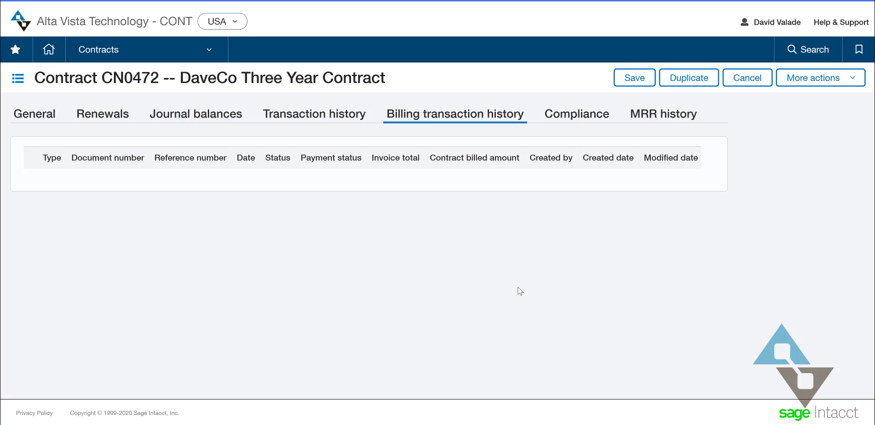
pyautogui.click(29, 120)
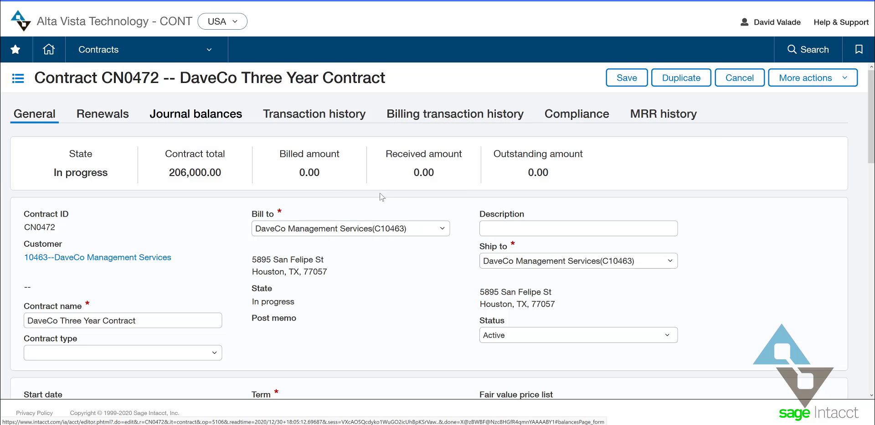
pyautogui.click(829, 80)
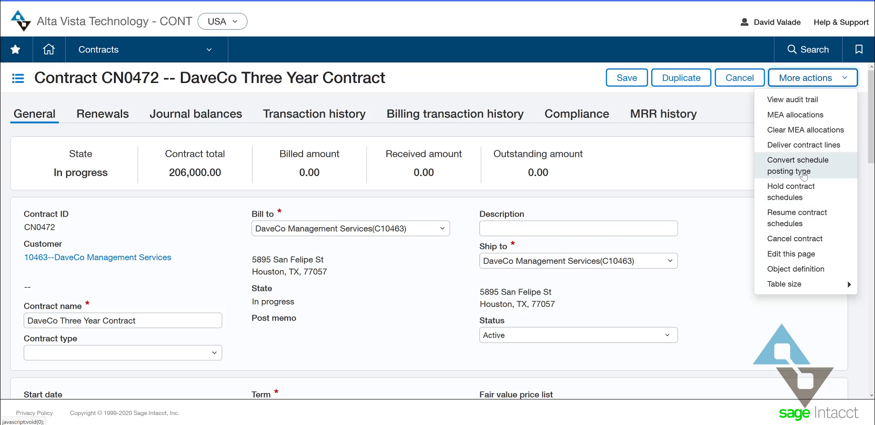
# Dismiss More actions and review CN0472's dimensions: 100--Sales, 200--Midsize Businesses, Direct, USD.
pyautogui.click(159, 227)
pyautogui.scroll(-3, 160, 227)
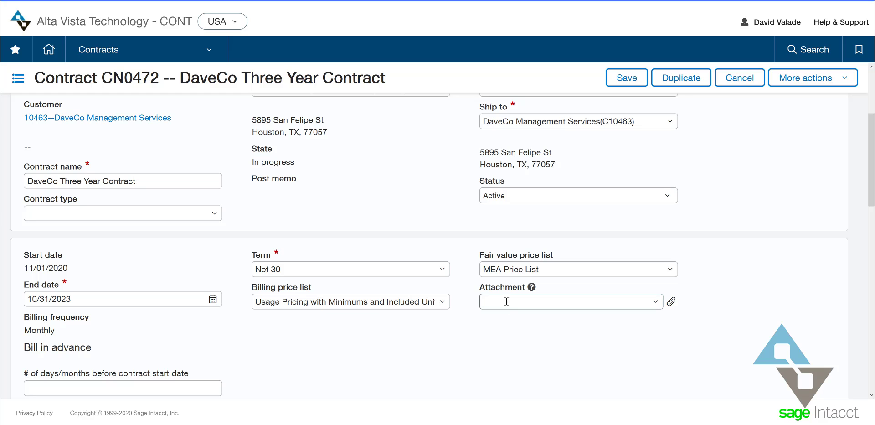
pyautogui.scroll(2, 577, 343)
pyautogui.scroll(-5, 572, 344)
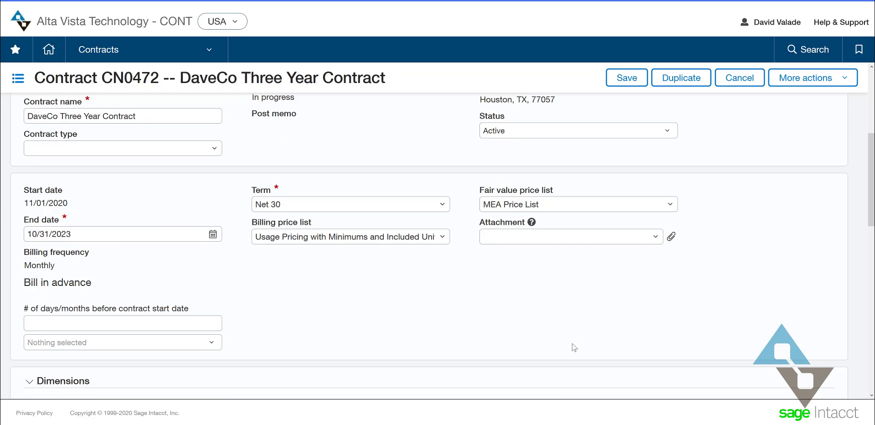
pyautogui.scroll(-2, 570, 347)
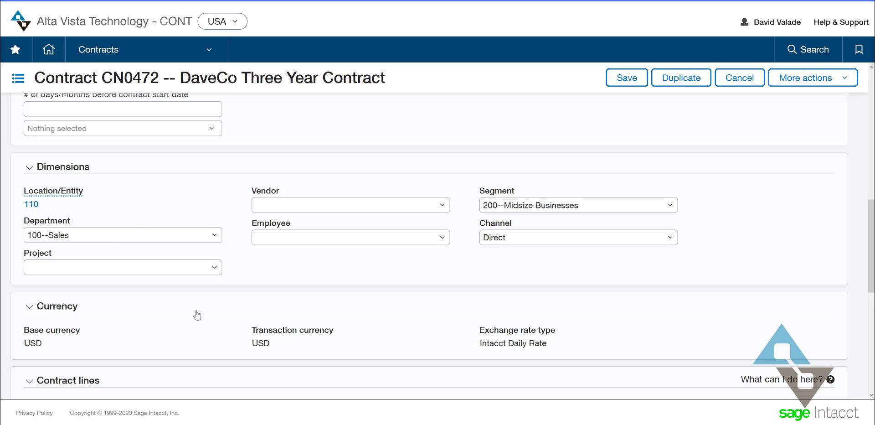
pyautogui.scroll(-2, 258, 313)
pyautogui.scroll(-2, 258, 312)
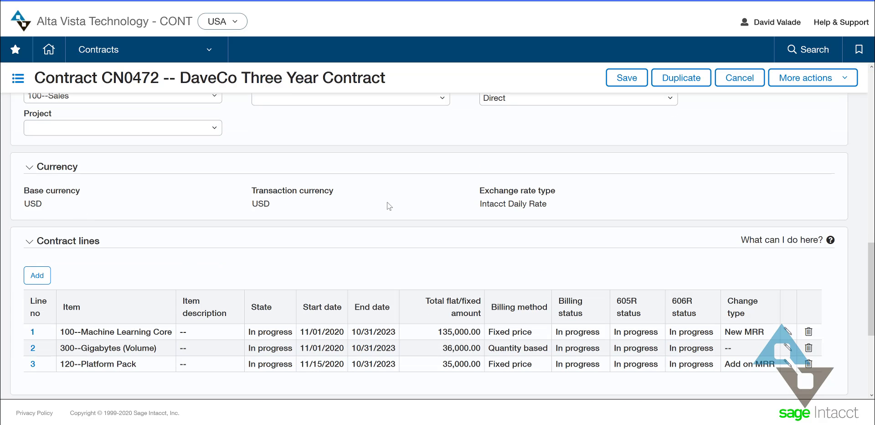
pyautogui.scroll(-4, 233, 255)
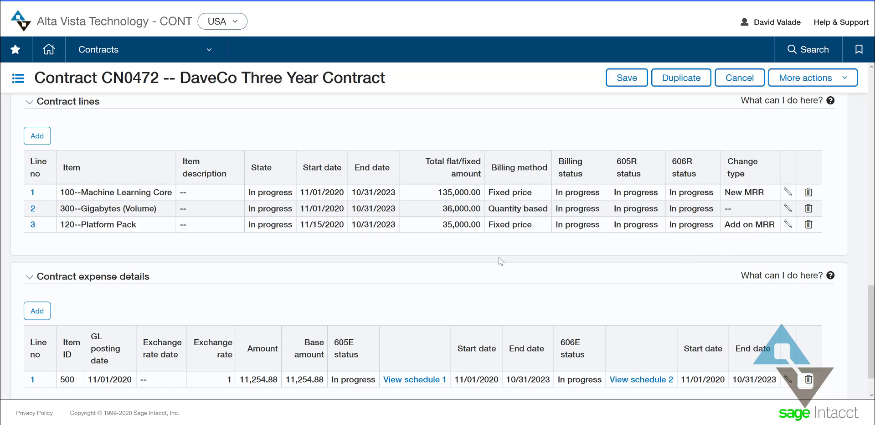
# Open contract line 1 full-page and review its billing: Monthly 3 Years, 3 × 45000.
pyautogui.click(788, 194)
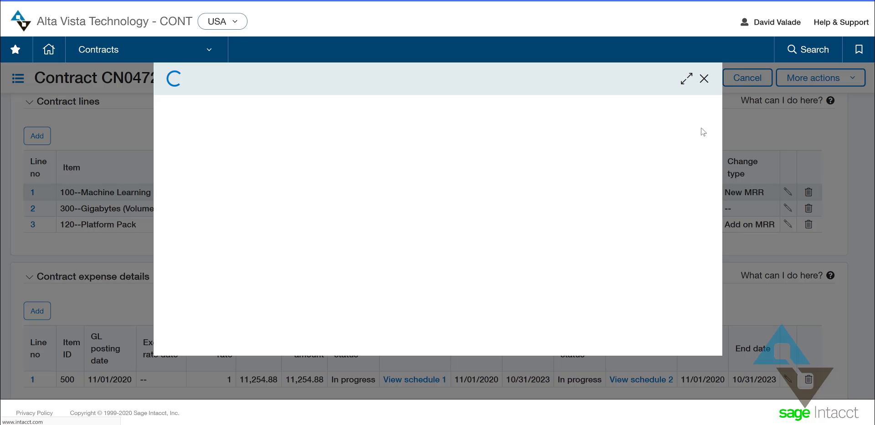
pyautogui.click(686, 78)
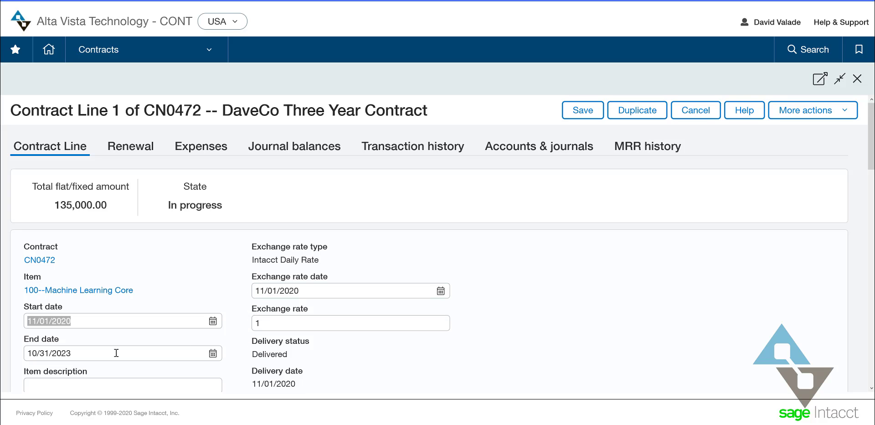
pyautogui.scroll(-5, 116, 353)
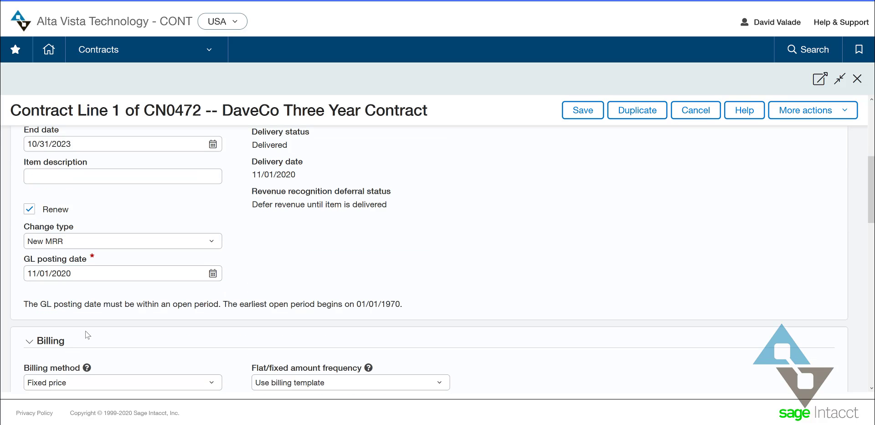
pyautogui.scroll(-3, 86, 330)
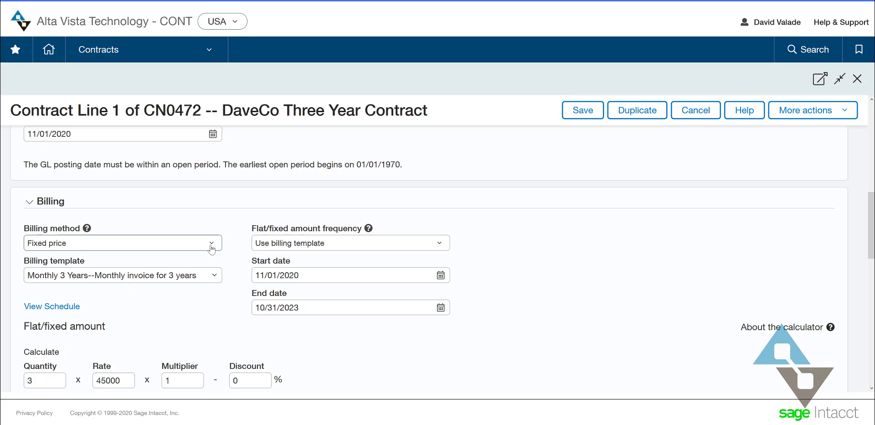
pyautogui.click(209, 247)
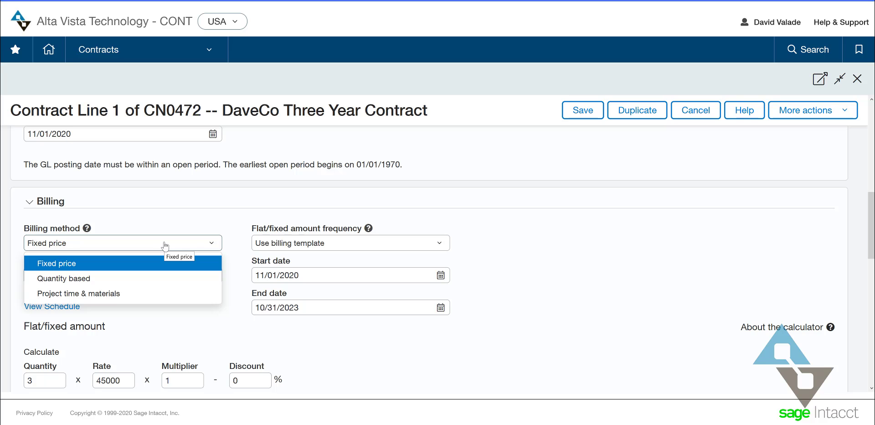
pyautogui.click(59, 263)
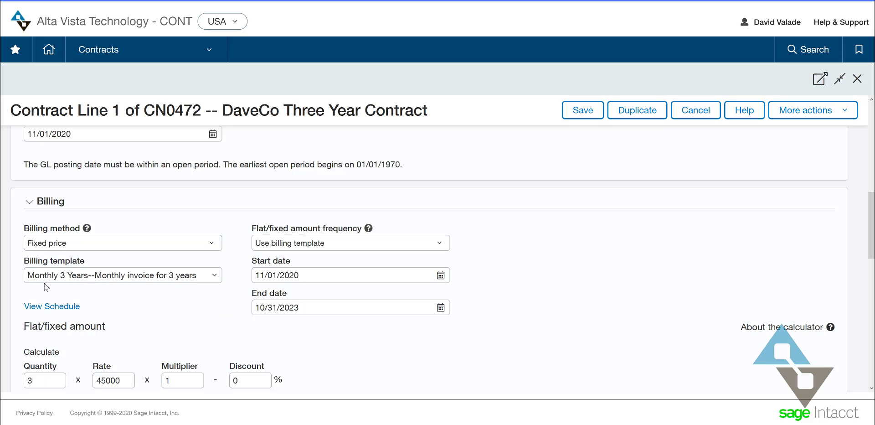
pyautogui.scroll(-3, 84, 327)
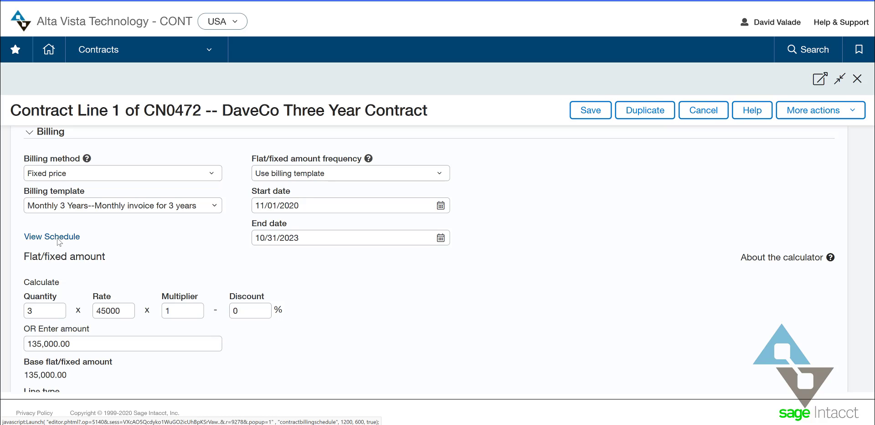
pyautogui.click(53, 237)
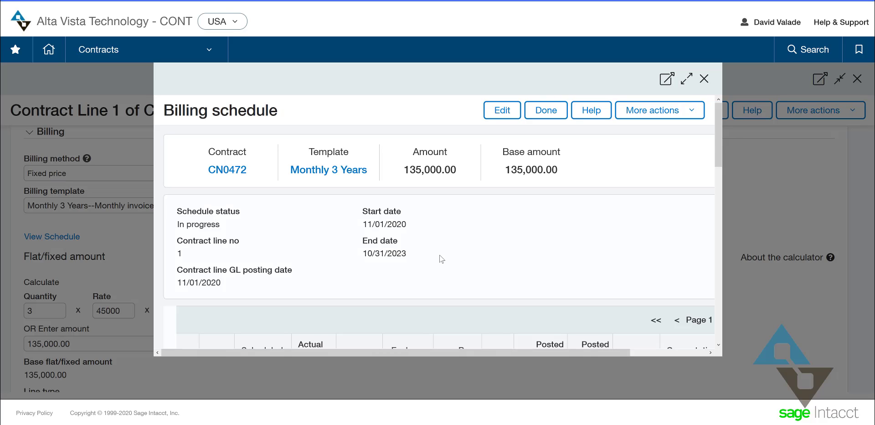
pyautogui.scroll(-5, 442, 259)
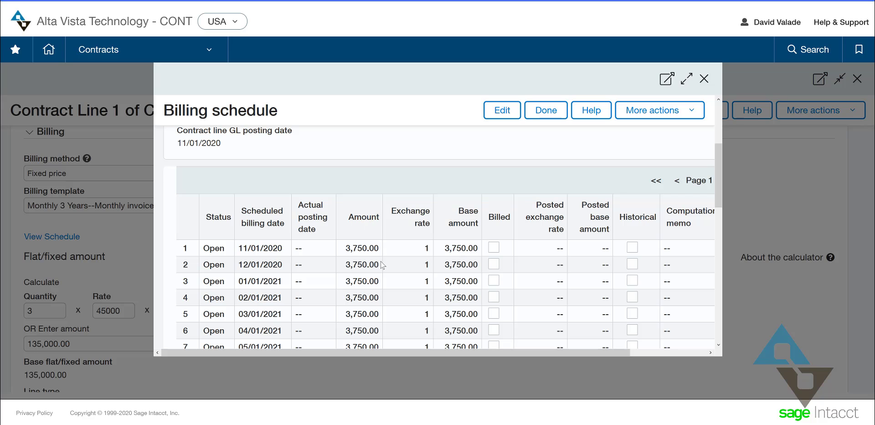
pyautogui.scroll(-2, 399, 271)
pyautogui.scroll(-5, 399, 272)
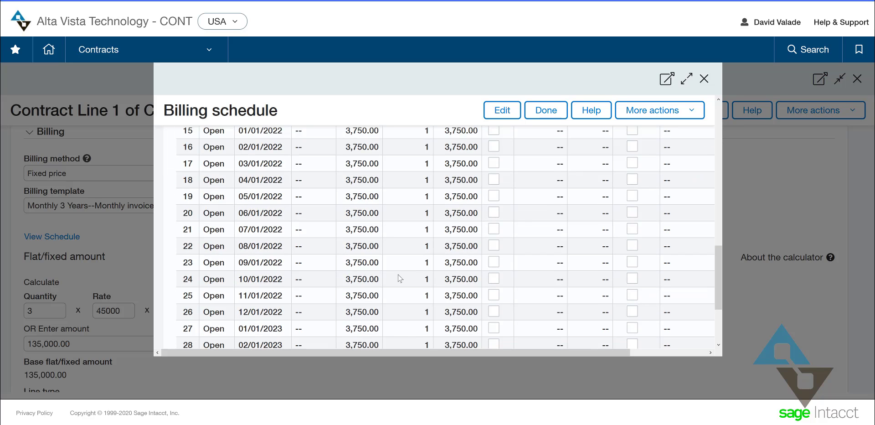
pyautogui.press('Escape')
pyautogui.scroll(-5, 465, 383)
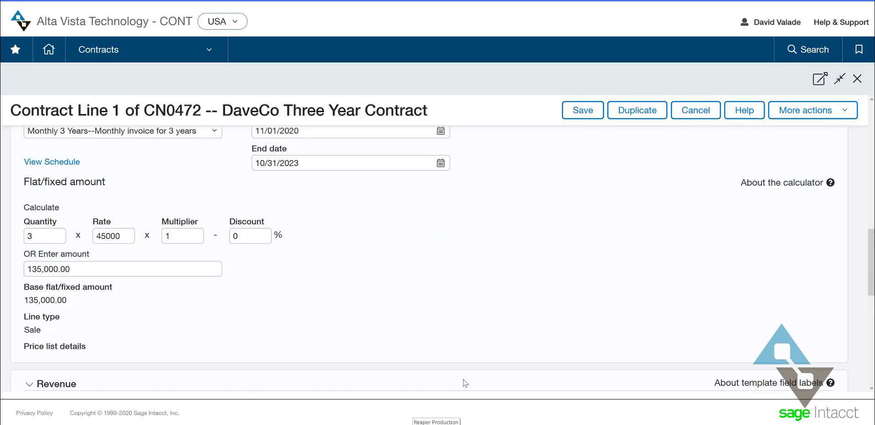
pyautogui.scroll(-3, 449, 350)
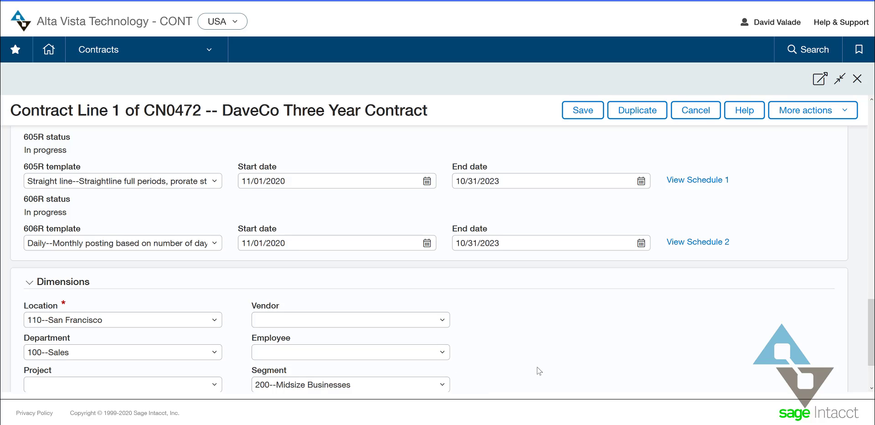
pyautogui.scroll(-2, 536, 367)
pyautogui.scroll(5, 537, 367)
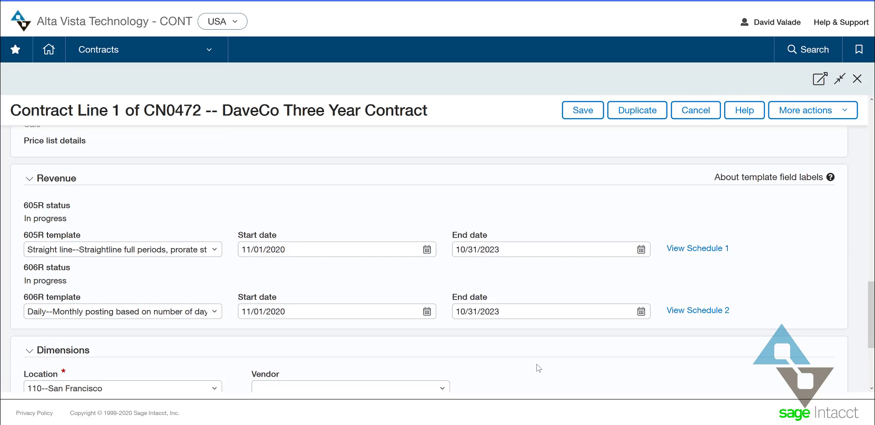
pyautogui.scroll(-2, 537, 367)
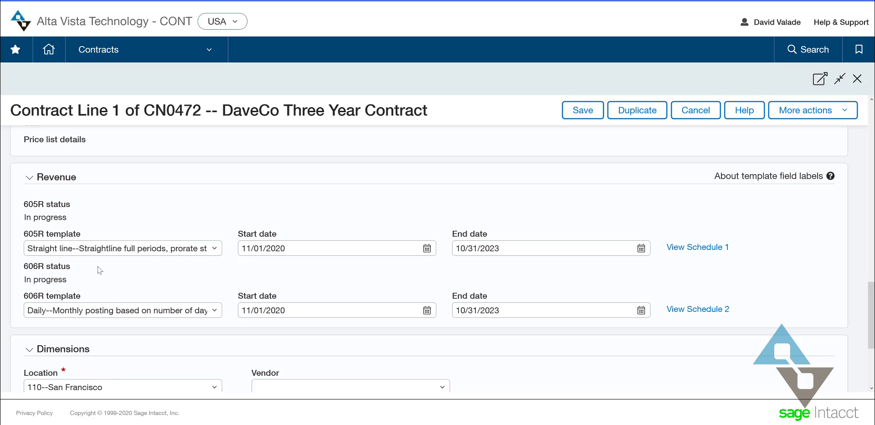
# Check the 605R template choices and keep Straight line on line 1.
pyautogui.click(215, 249)
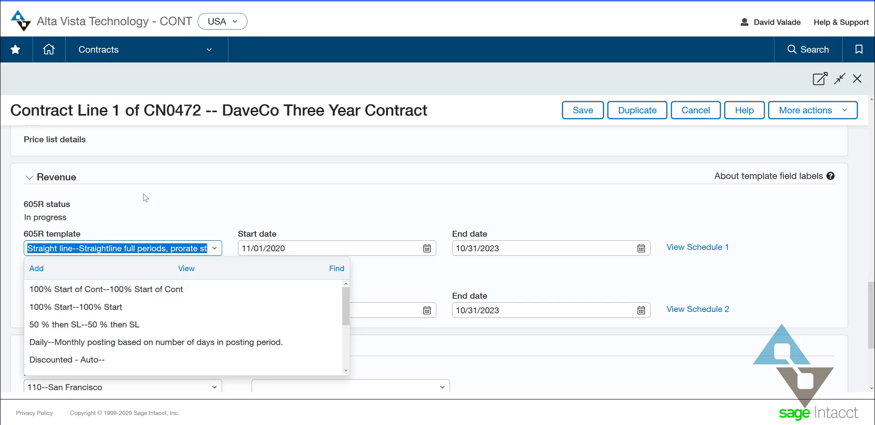
pyautogui.click(180, 200)
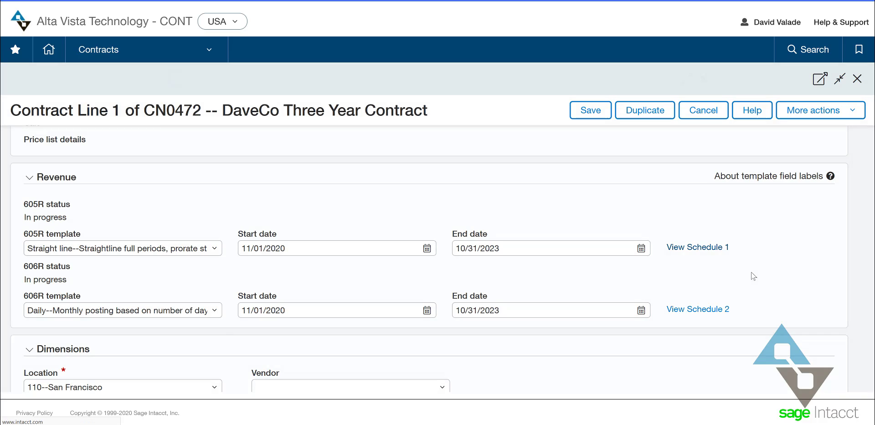
# Review line 1's 605R revenue schedule of monthly 3,750.00 postings from 11/30/2020.
pyautogui.scroll(-3, 493, 275)
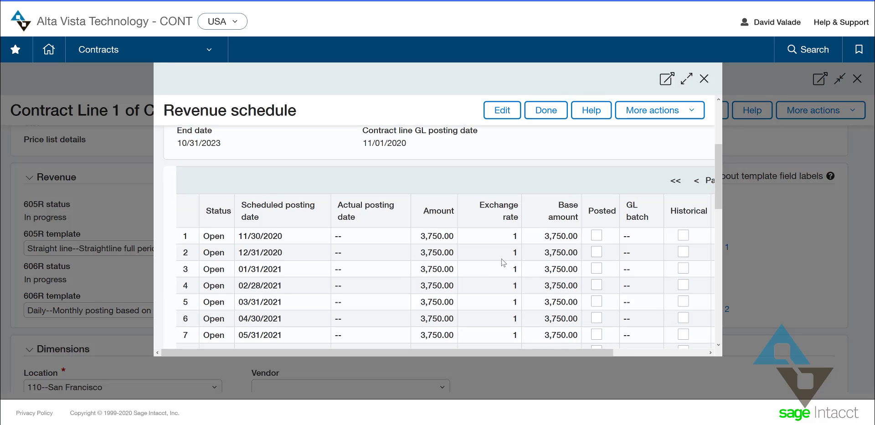
pyautogui.scroll(-3, 458, 239)
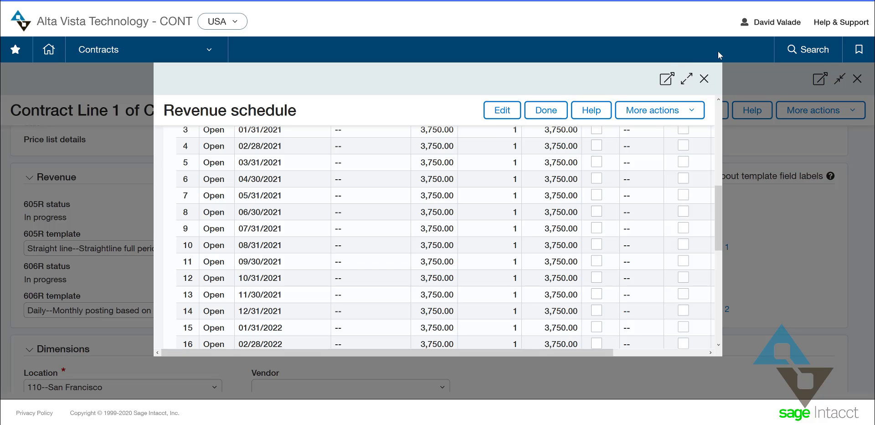
# Close the 605R revenue schedule popup.
pyautogui.click(704, 78)
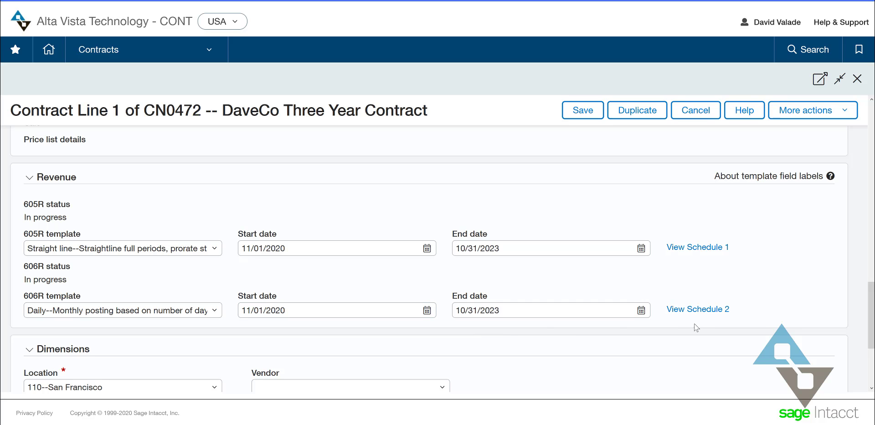
pyautogui.click(696, 309)
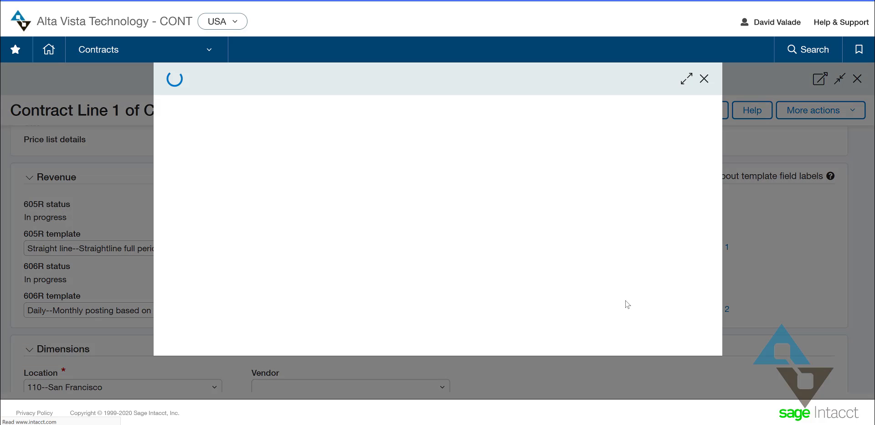
pyautogui.scroll(-3, 576, 279)
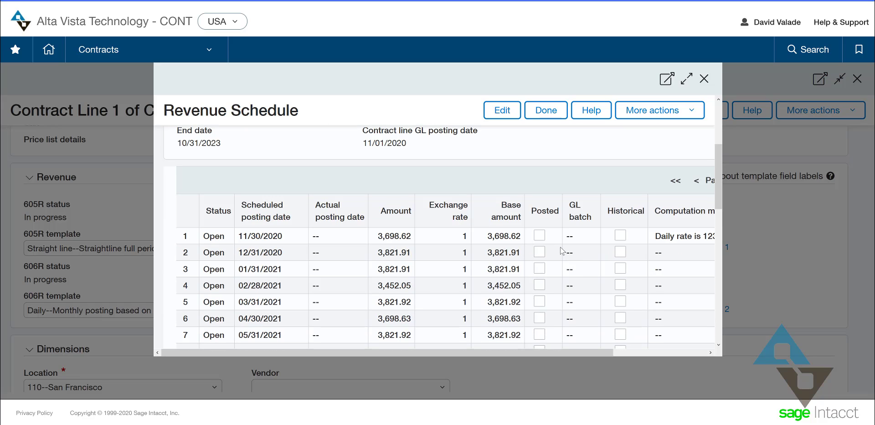
pyautogui.scroll(-2, 514, 236)
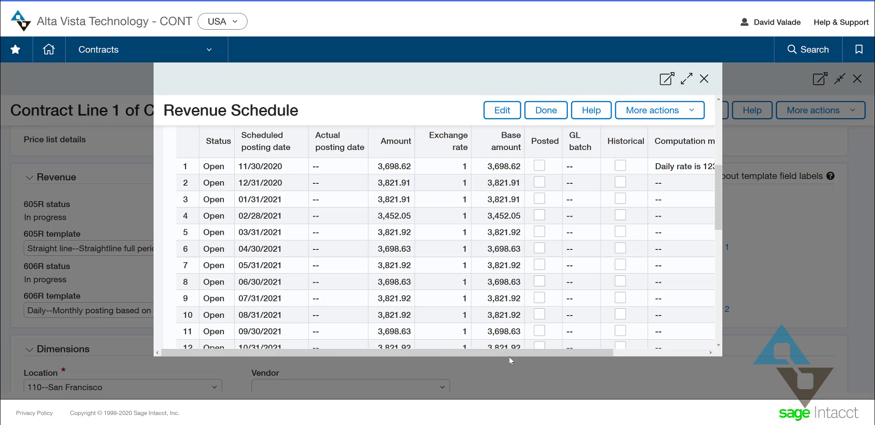
pyautogui.moveTo(514, 354); pyautogui.dragTo(582, 355)
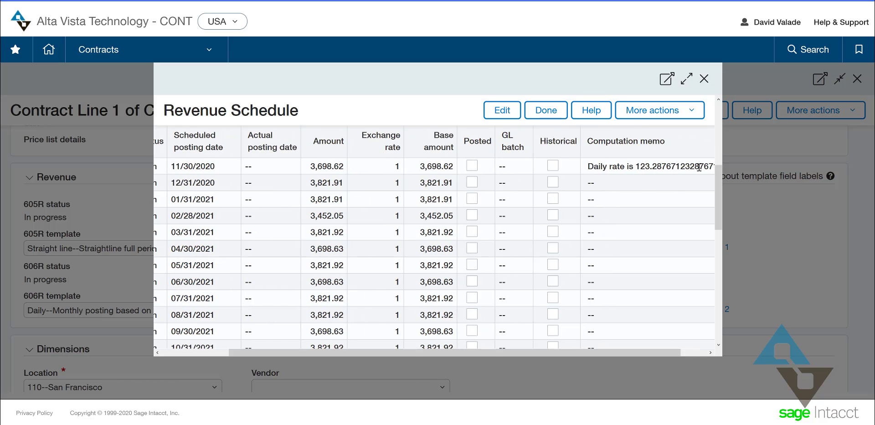
pyautogui.moveTo(502, 354); pyautogui.dragTo(522, 354)
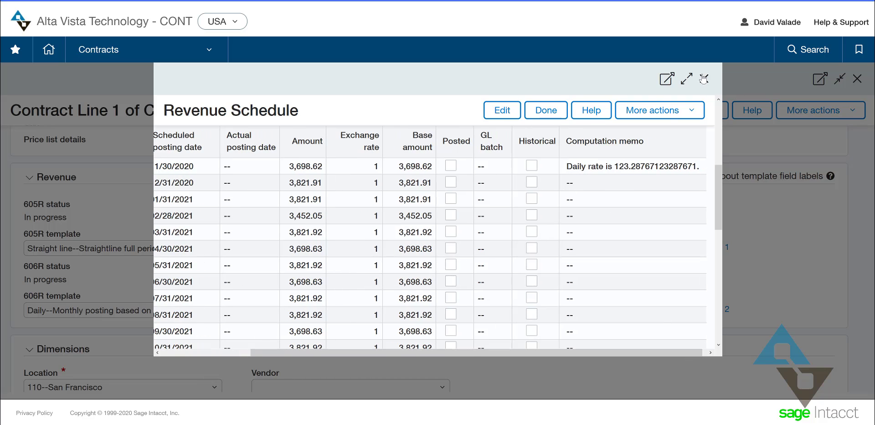
pyautogui.click(704, 78)
pyautogui.scroll(-3, 337, 288)
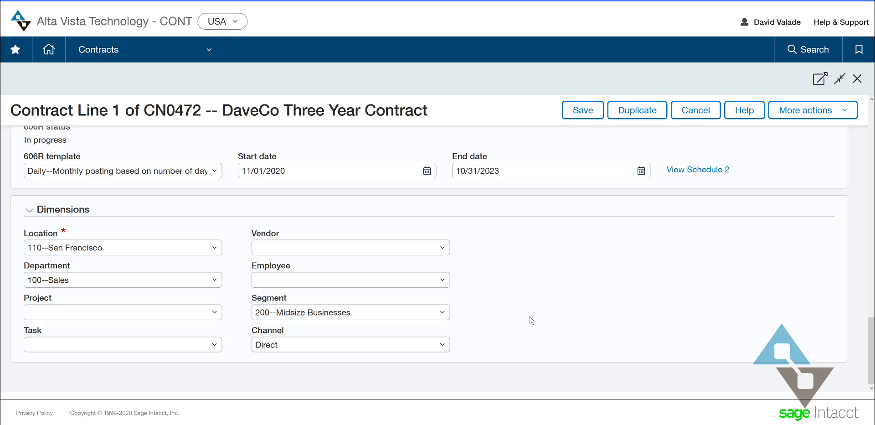
pyautogui.scroll(10, 560, 326)
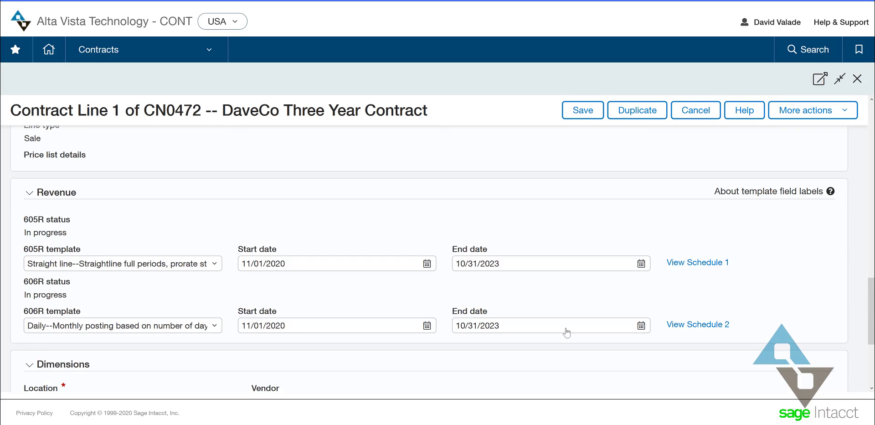
pyautogui.scroll(10, 567, 331)
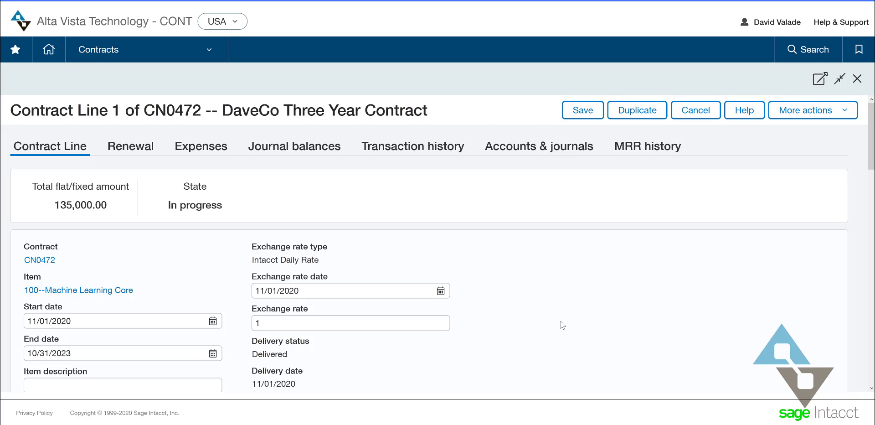
pyautogui.scroll(-2, 586, 305)
pyautogui.scroll(-2, 585, 308)
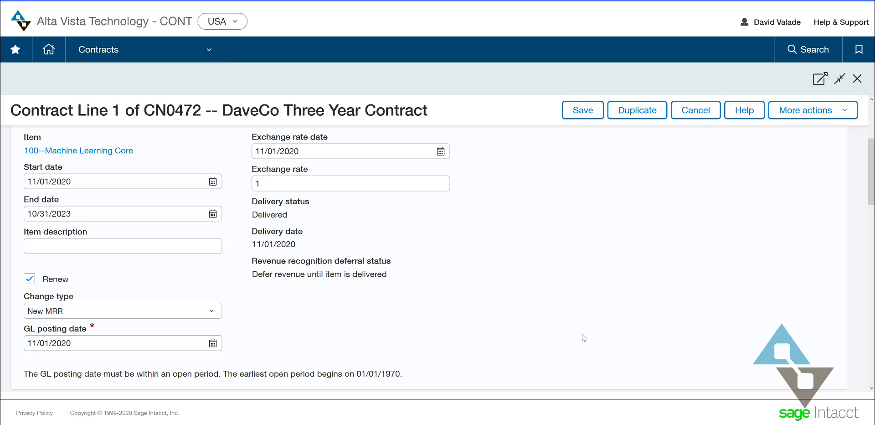
pyautogui.scroll(-1, 584, 338)
pyautogui.scroll(-1, 583, 338)
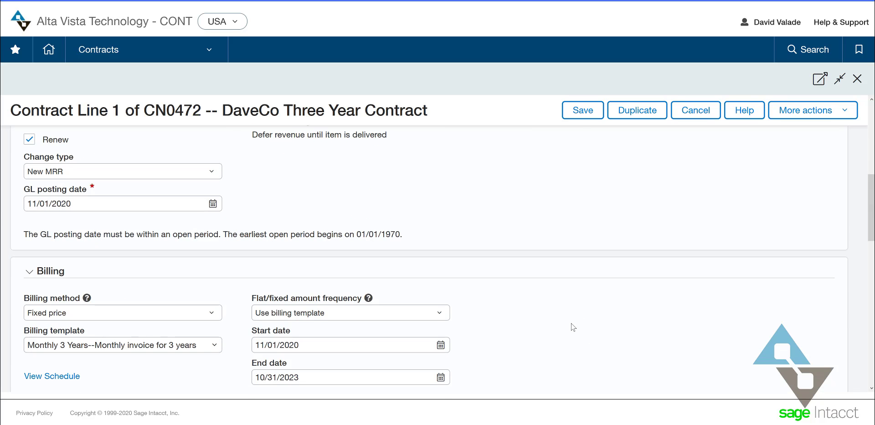
pyautogui.scroll(-1, 566, 322)
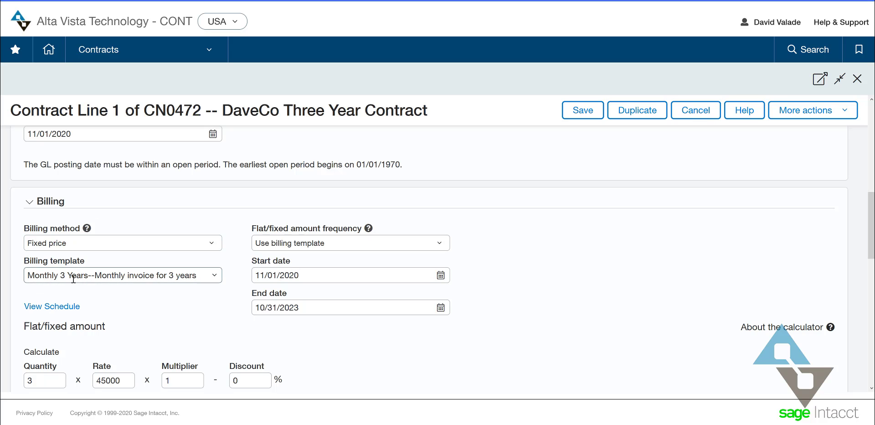
pyautogui.click(73, 276)
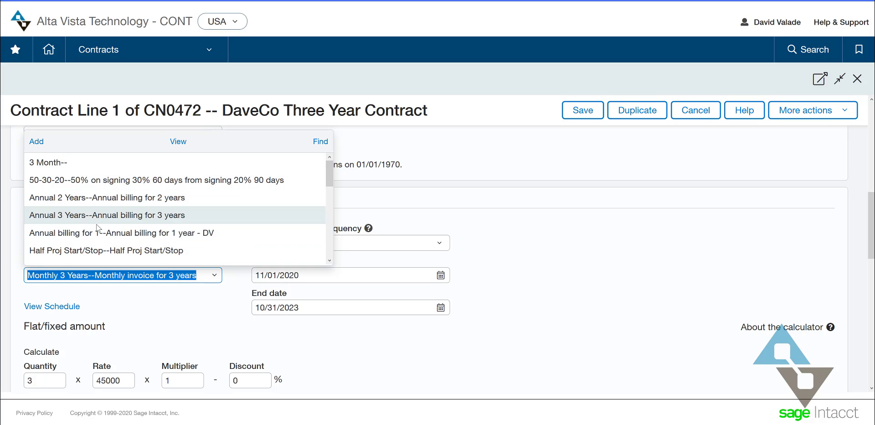
pyautogui.scroll(-5, 100, 227)
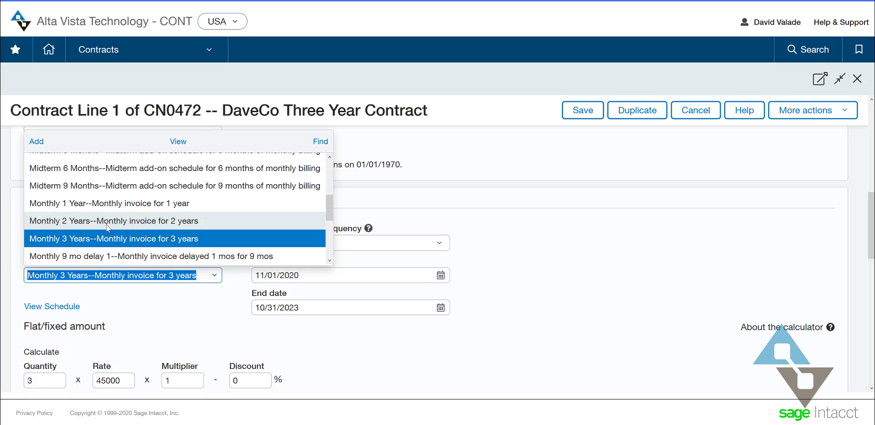
pyautogui.scroll(-3, 108, 228)
pyautogui.scroll(9, 139, 217)
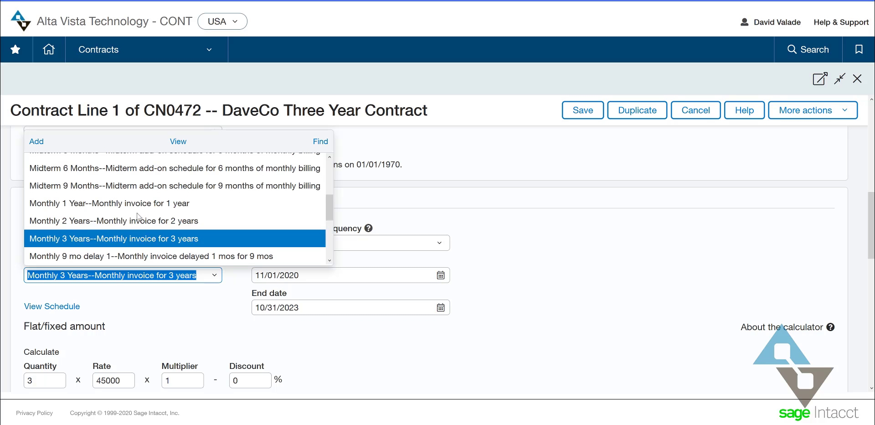
pyautogui.press('Escape')
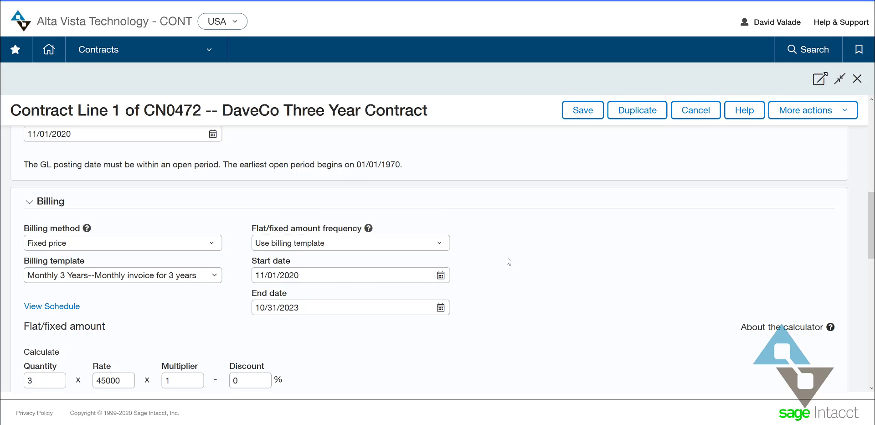
pyautogui.scroll(-5, 398, 307)
# Cancel line 1's edits and review CN0472's item 500 expense line at 11,254.88.
pyautogui.click(696, 116)
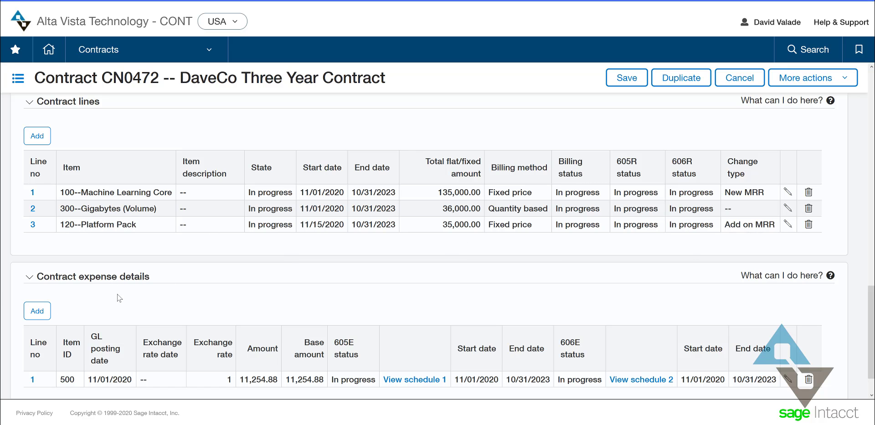
pyautogui.scroll(-1, 120, 299)
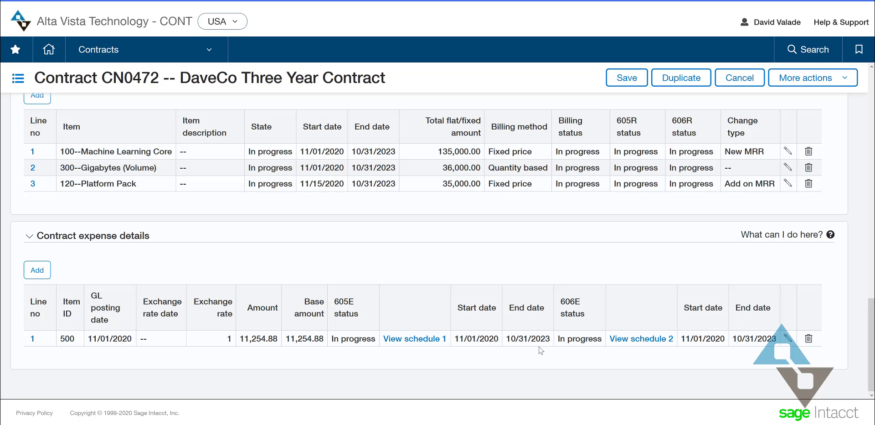
# Preview and close the first expense schedule of CN0472.
pyautogui.click(409, 340)
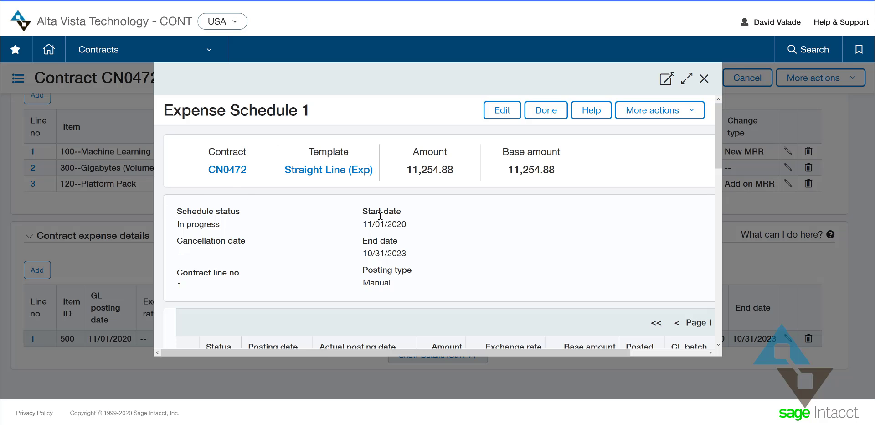
pyautogui.scroll(-3, 433, 227)
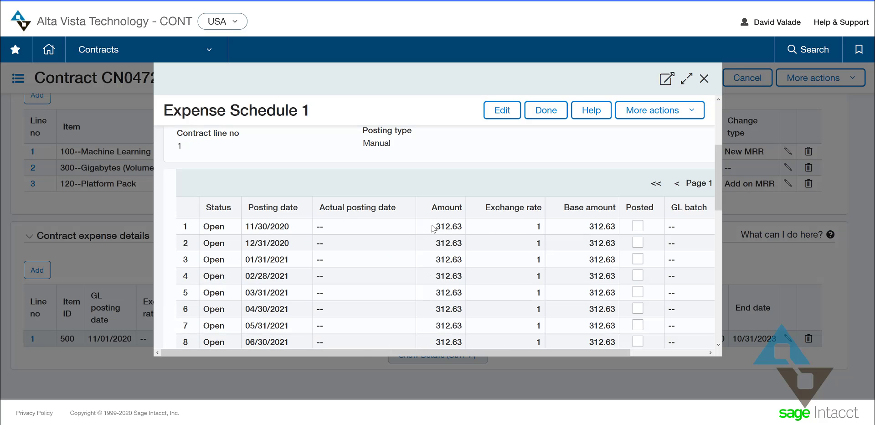
pyautogui.scroll(-2, 449, 236)
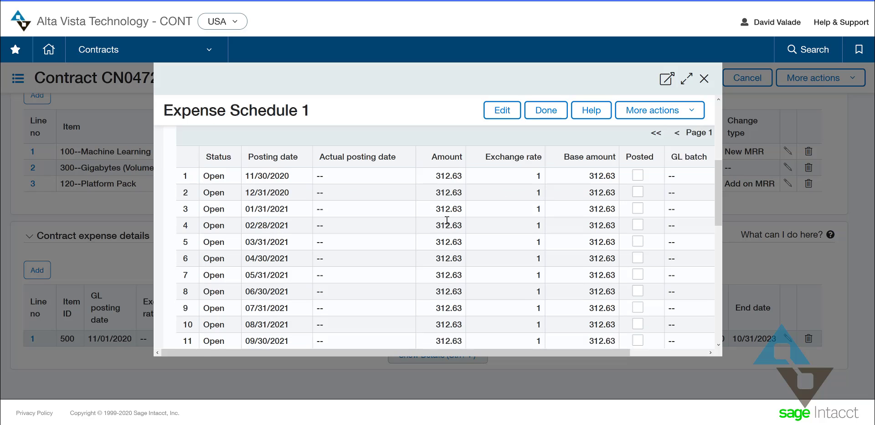
pyautogui.click(704, 79)
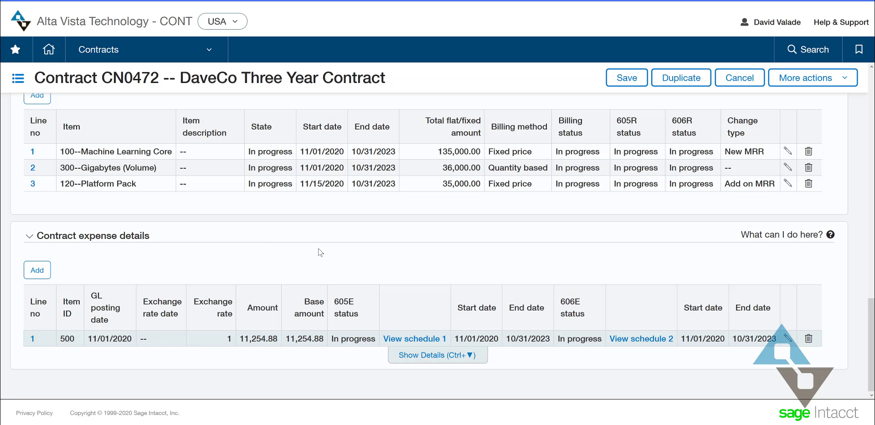
# Copy the contract number CN0472 from the title and save the contract.
pyautogui.scroll(10, 416, 242)
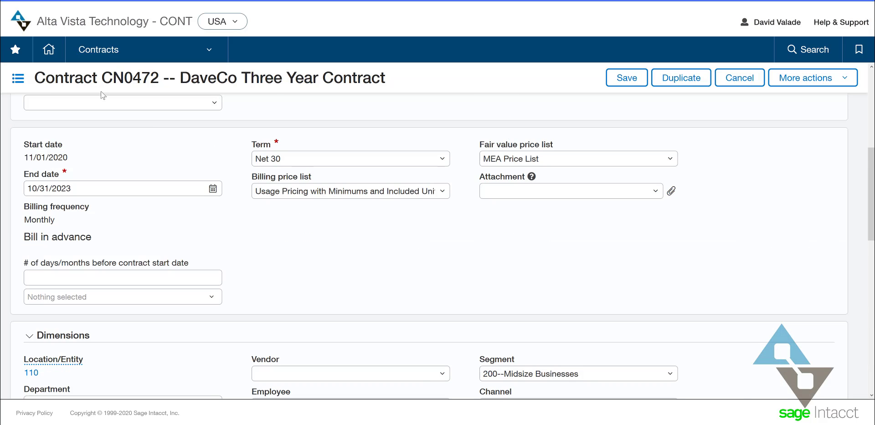
pyautogui.doubleClick(141, 77)
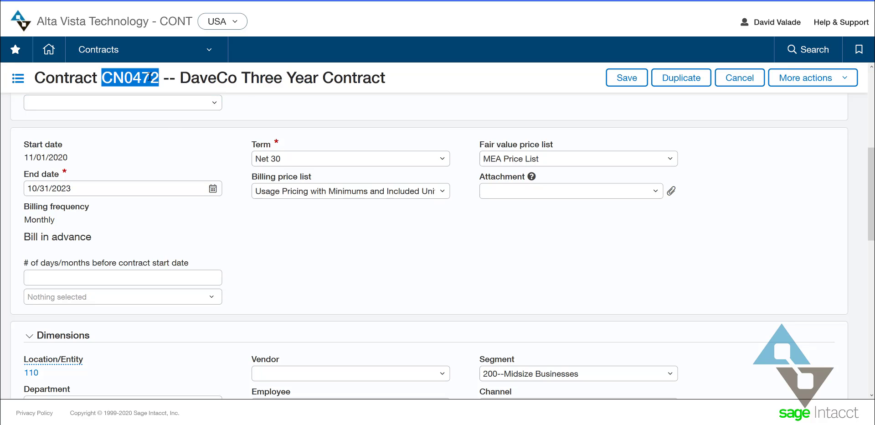
pyautogui.rightClick(150, 77)
pyautogui.click(175, 82)
pyautogui.click(627, 77)
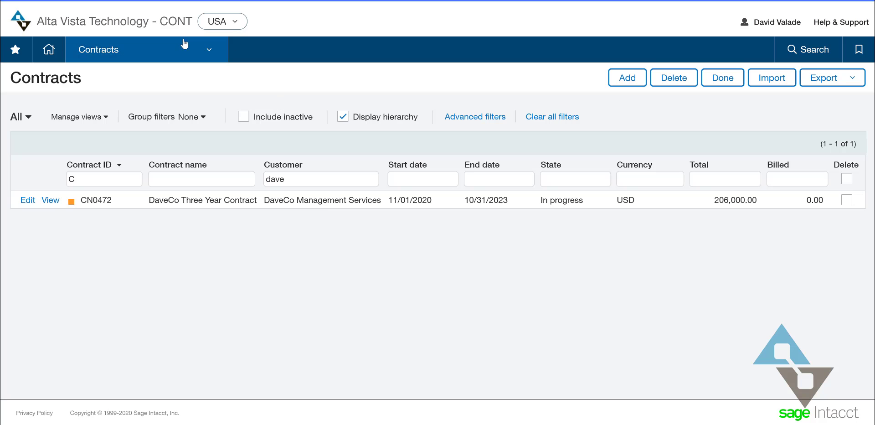
# Open Generate Invoices from Contracts, defaulting to Invoice transactions dated 12/30/2020, by contract.
pyautogui.click(204, 48)
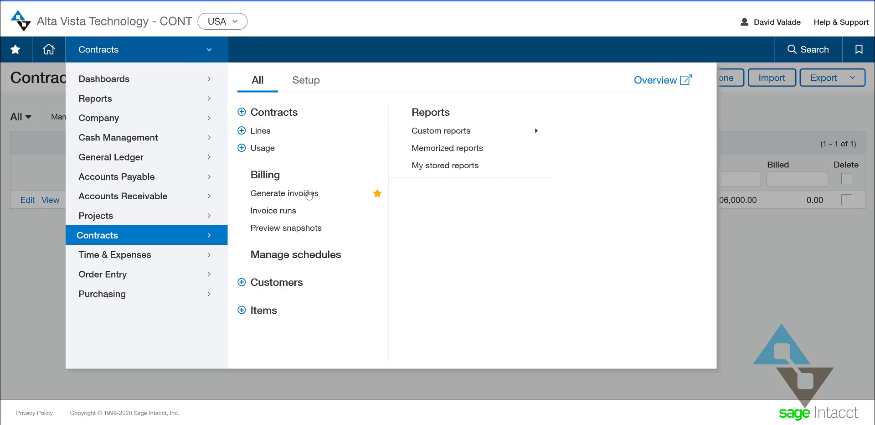
pyautogui.click(273, 196)
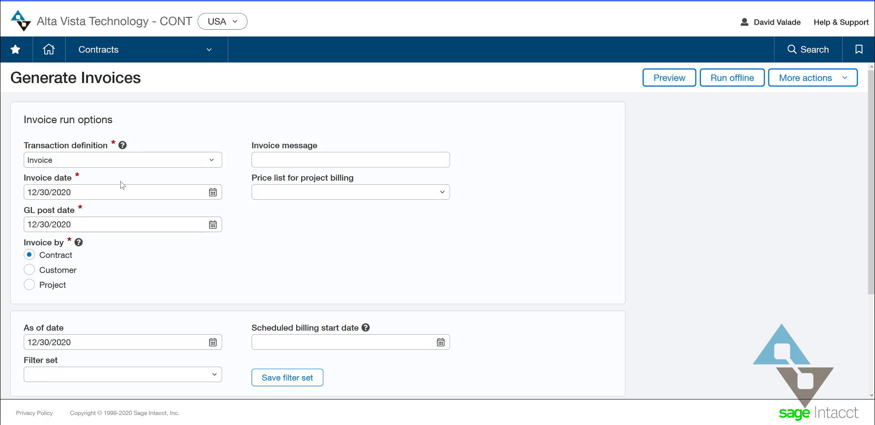
pyautogui.click(32, 192)
pyautogui.scroll(-3, 141, 205)
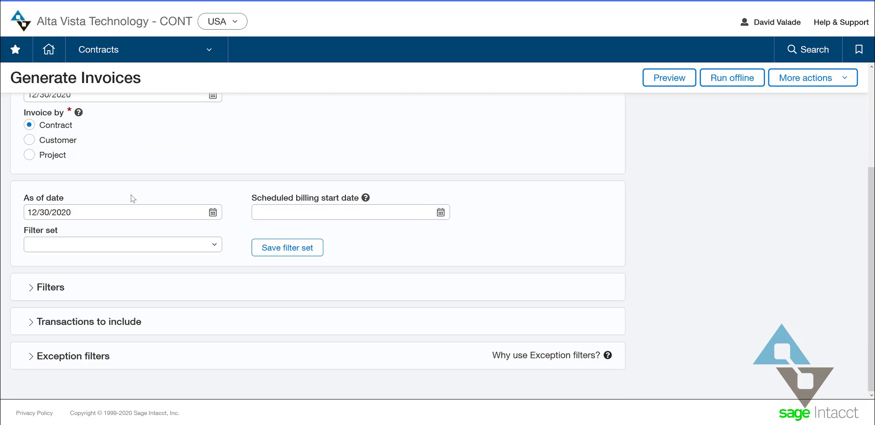
# Filter the invoice run to contract CN0472--DaveCo Three Year Contract, yielding one USD 15,333.32 invoice.
pyautogui.click(49, 288)
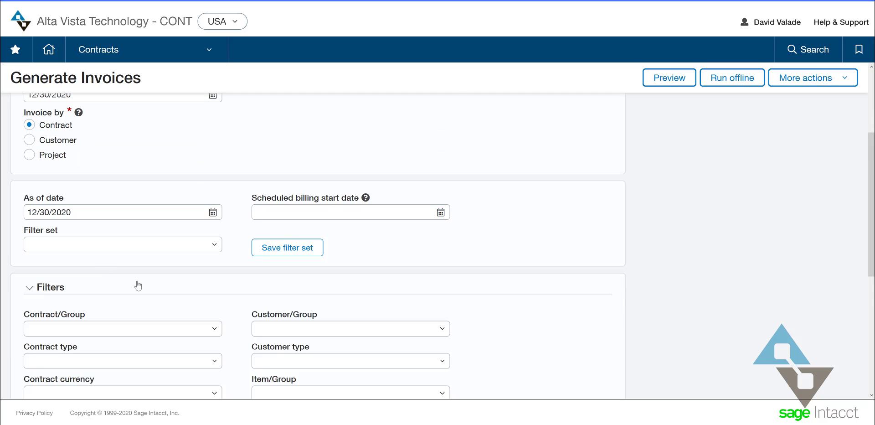
pyautogui.scroll(-1, 114, 287)
pyautogui.scroll(-2, 138, 284)
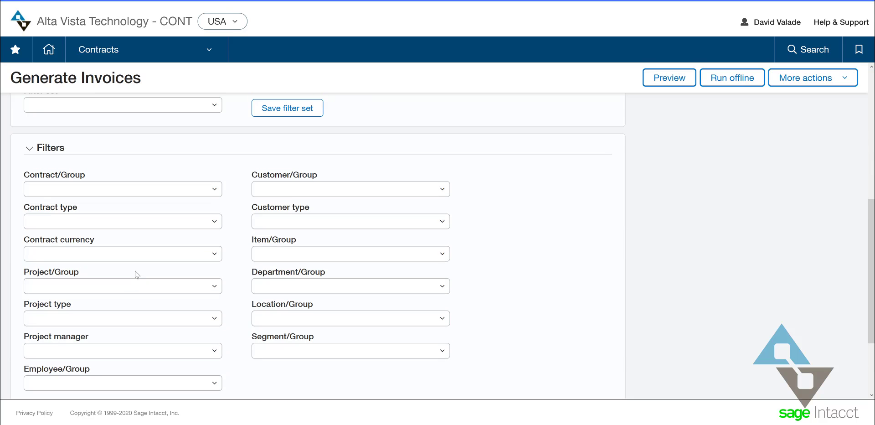
pyautogui.click(134, 188)
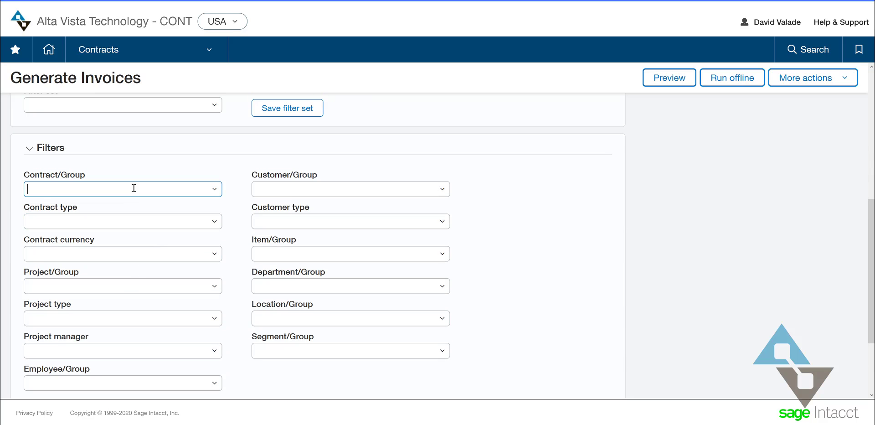
pyautogui.write('CN0472')
pyautogui.press('BackSpace')
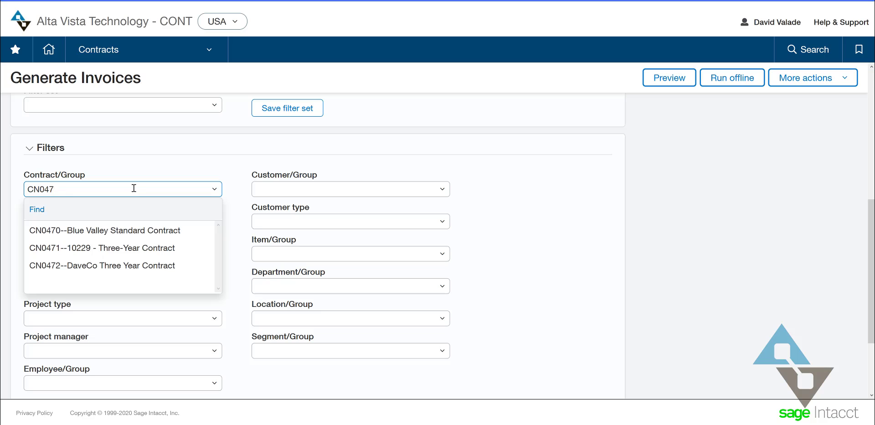
pyautogui.write('2--DaveCo Three Year Contract')
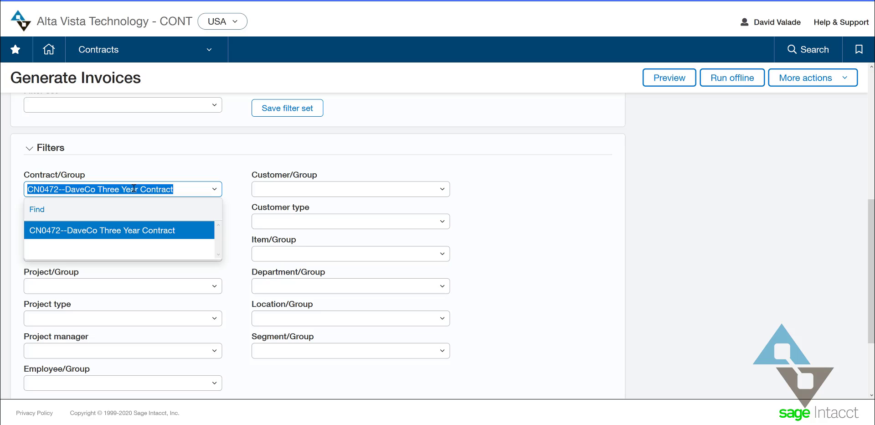
pyautogui.press('Tab')
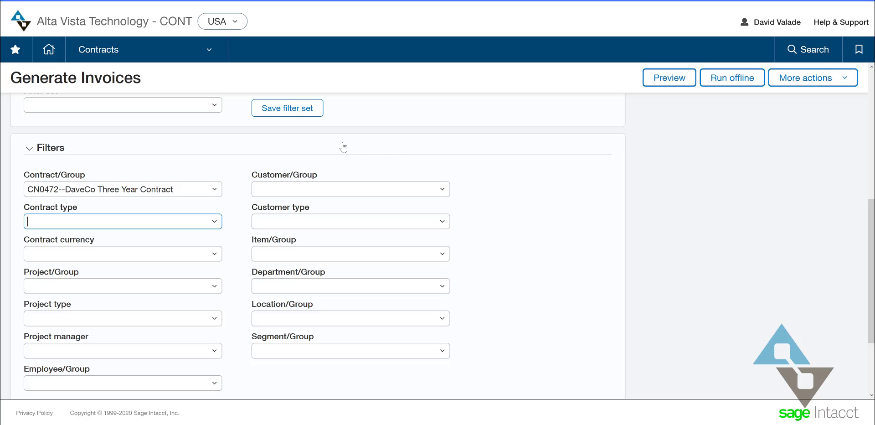
pyautogui.scroll(3, 102, 114)
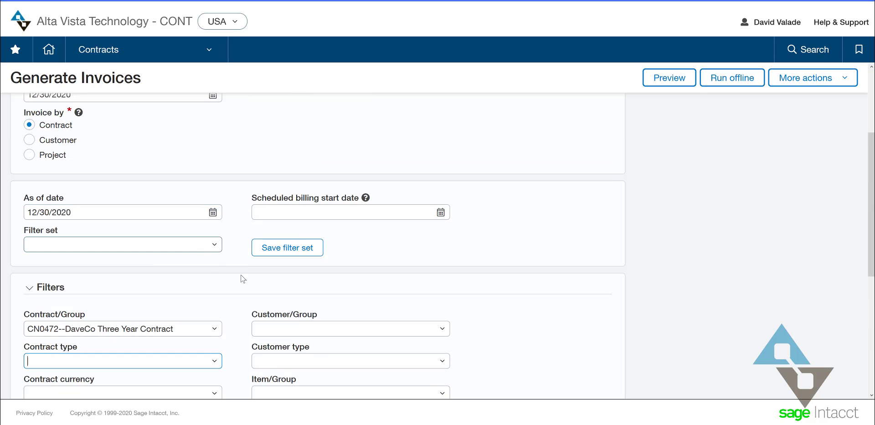
pyautogui.scroll(-2, 250, 315)
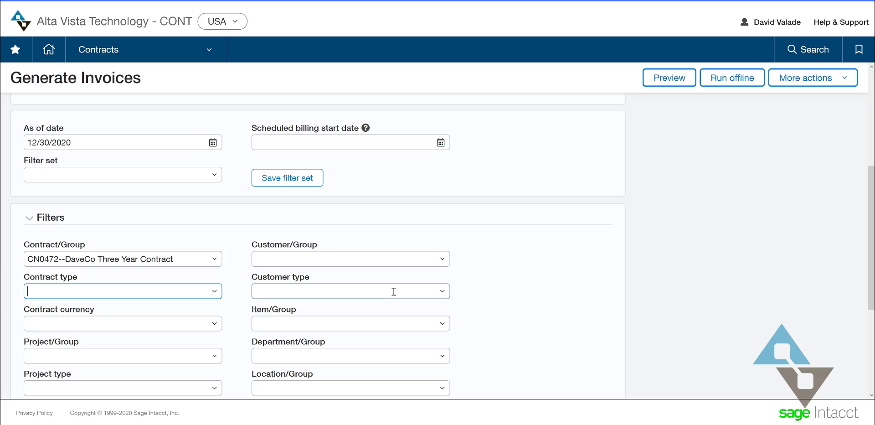
pyautogui.scroll(-2, 393, 291)
pyautogui.scroll(-2, 393, 292)
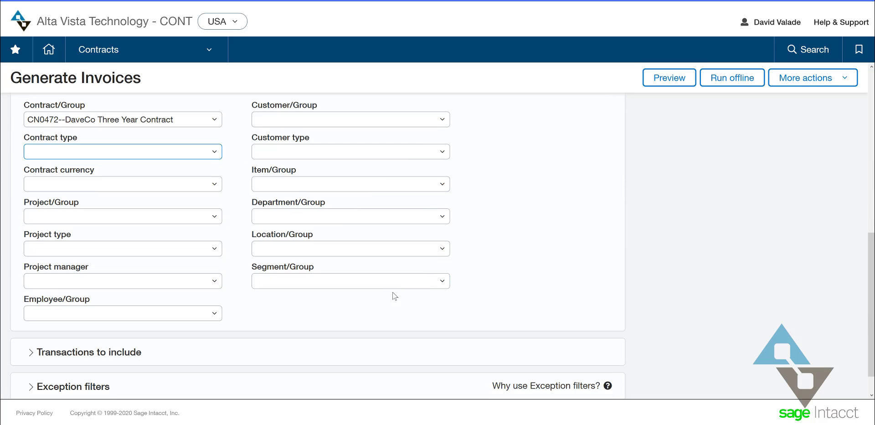
pyautogui.scroll(-1, 393, 292)
# Preview the run, showing one checked CN0472 row at USD 15,333.32.
pyautogui.click(659, 84)
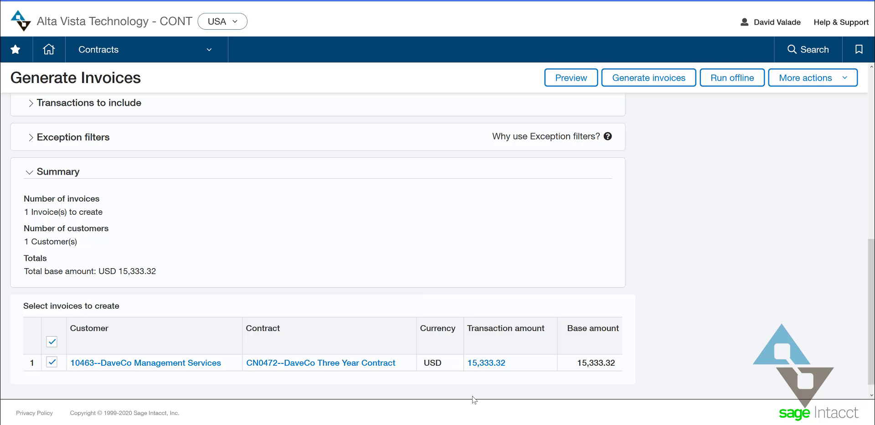
pyautogui.click(492, 362)
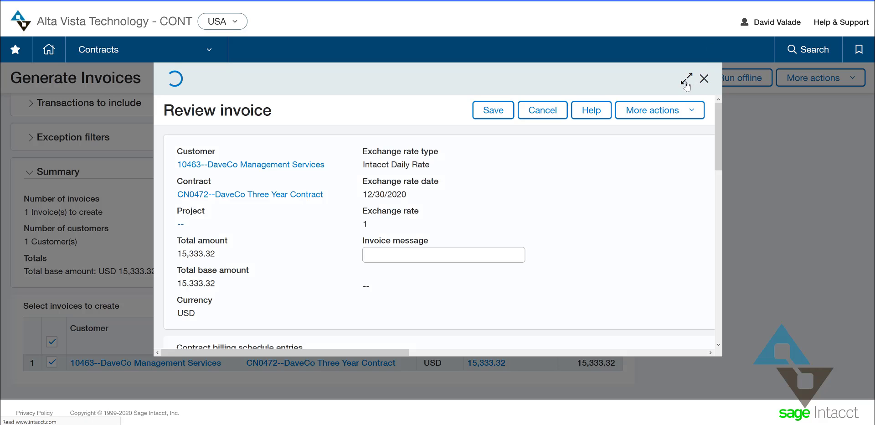
pyautogui.click(687, 80)
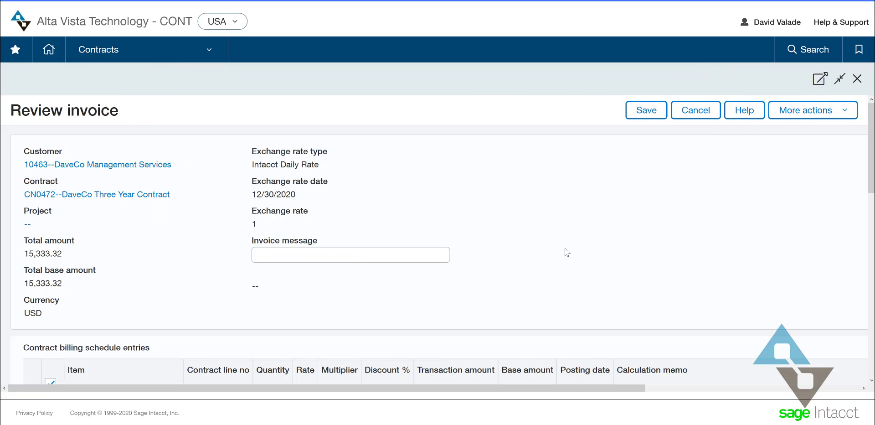
pyautogui.scroll(-3, 565, 248)
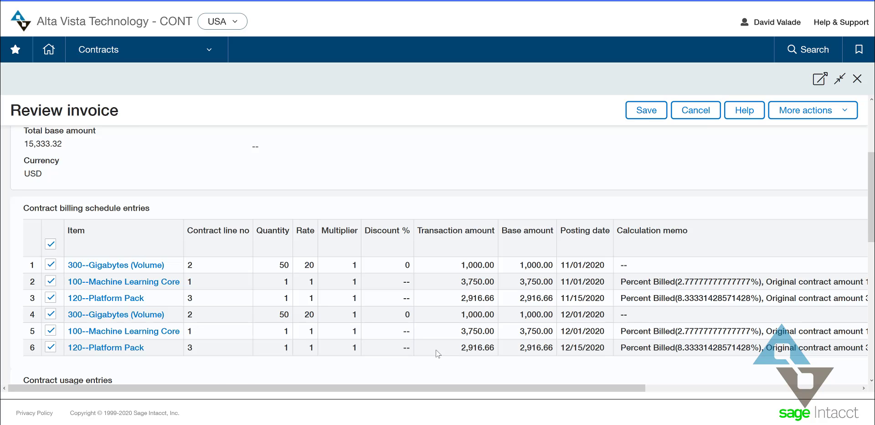
pyautogui.scroll(-3, 437, 354)
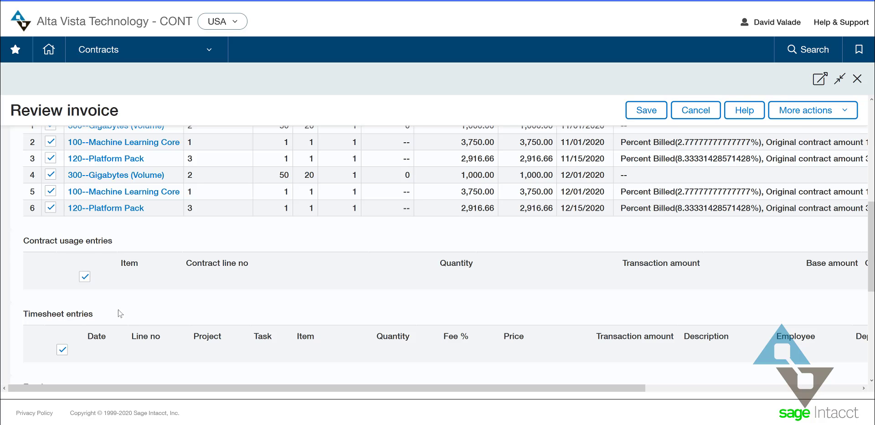
pyautogui.scroll(-3, 122, 319)
pyautogui.scroll(-3, 244, 274)
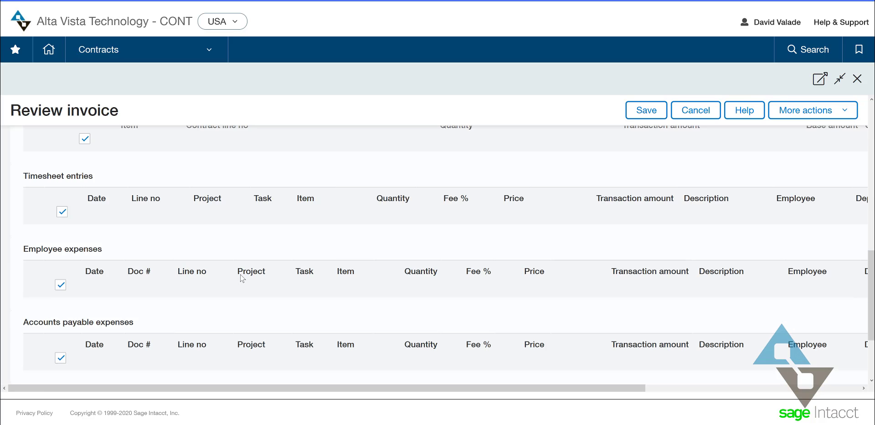
pyautogui.scroll(-3, 165, 299)
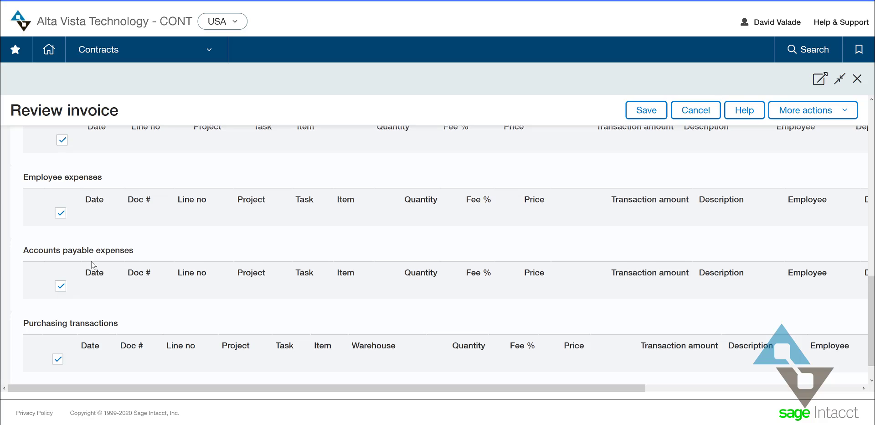
pyautogui.scroll(-1, 143, 355)
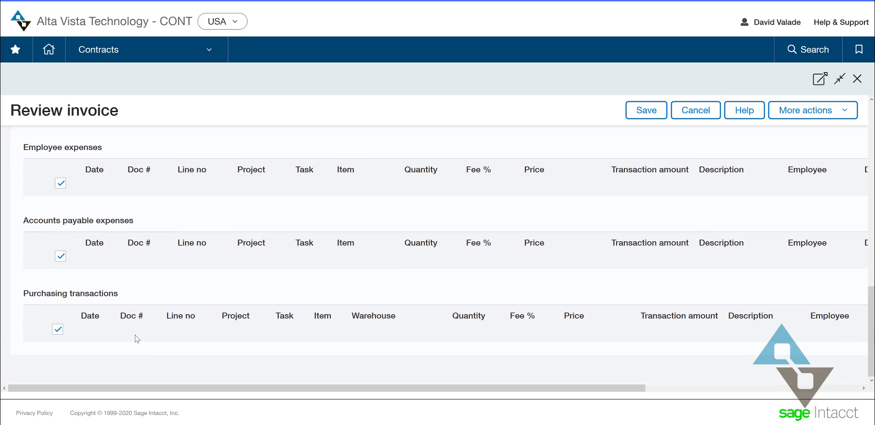
pyautogui.scroll(5, 219, 324)
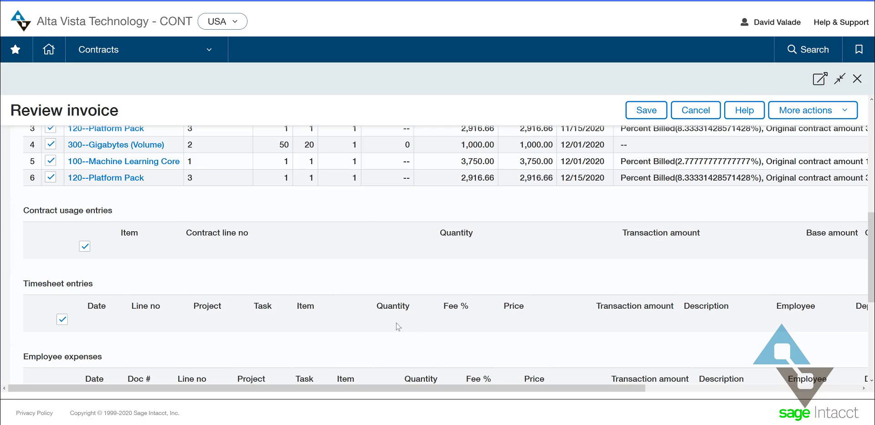
pyautogui.scroll(3, 401, 324)
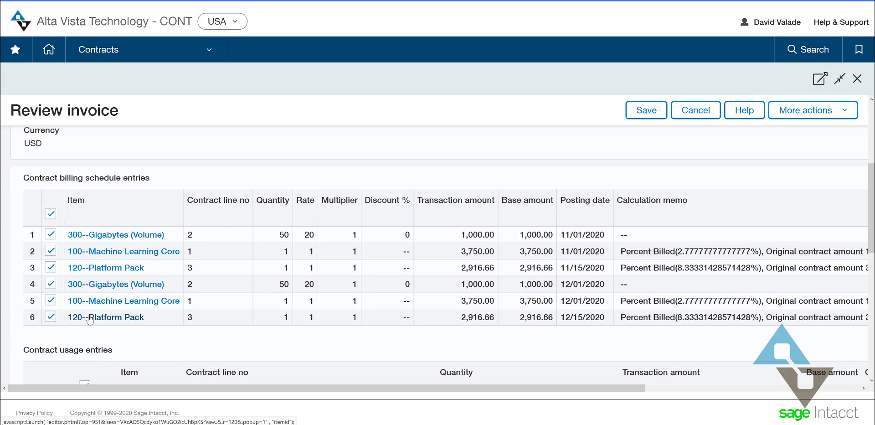
pyautogui.click(54, 320)
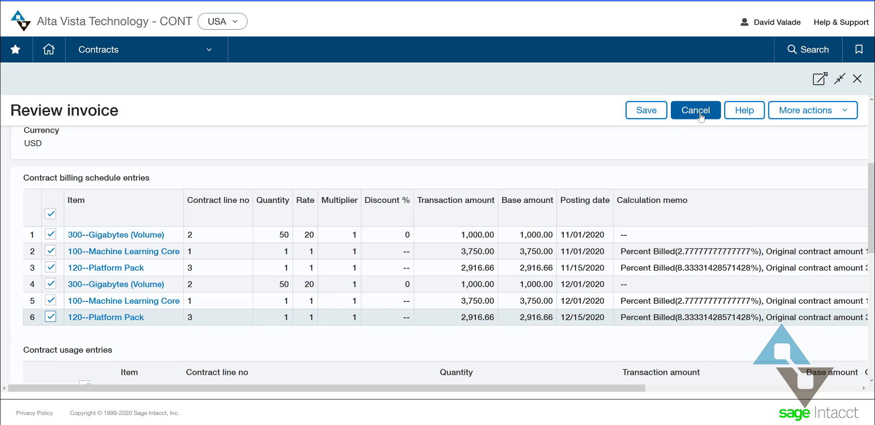
pyautogui.click(701, 115)
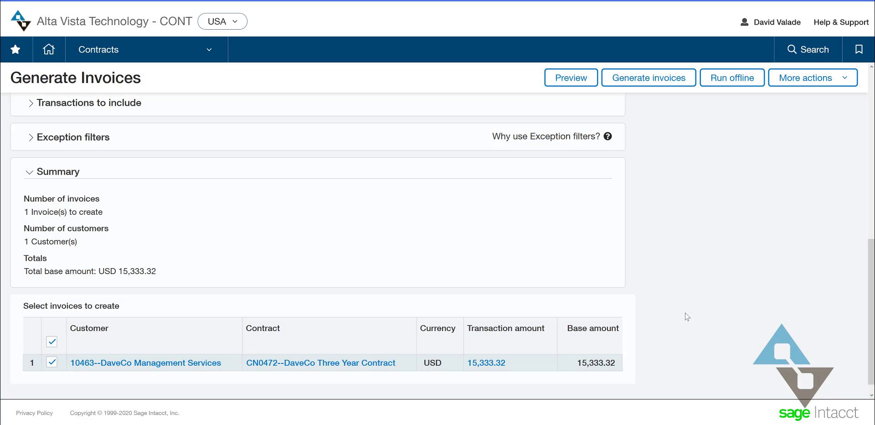
# Generate Invoice-IN0895 for USD 15,333.32, review the enlarged invoice run details, then close them.
pyautogui.click(644, 82)
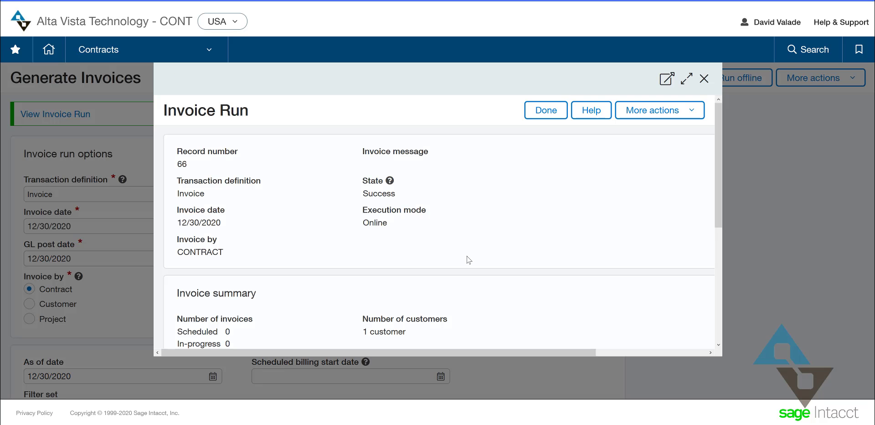
pyautogui.scroll(-4, 469, 260)
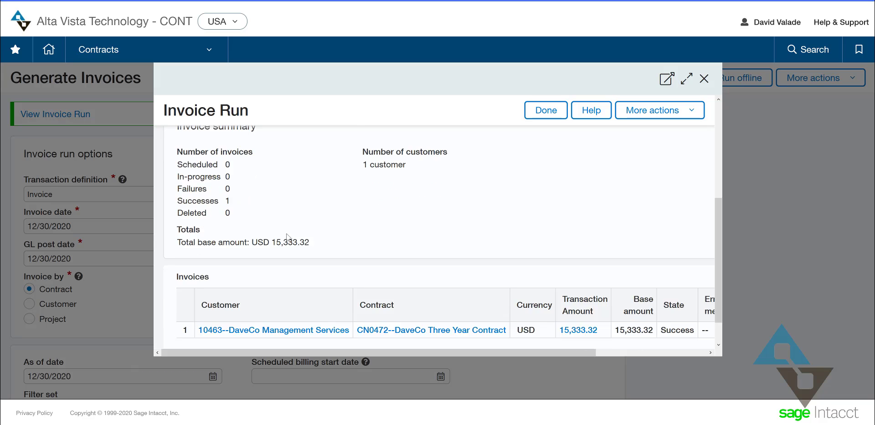
pyautogui.scroll(-2, 287, 237)
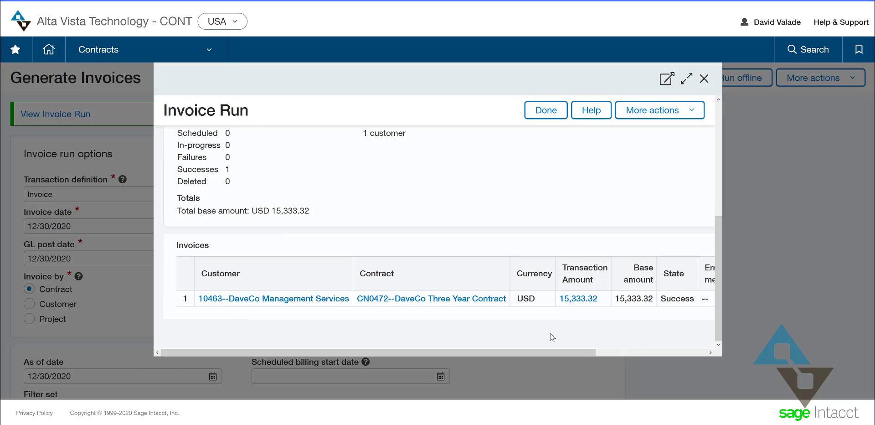
pyautogui.moveTo(549, 354); pyautogui.dragTo(655, 368)
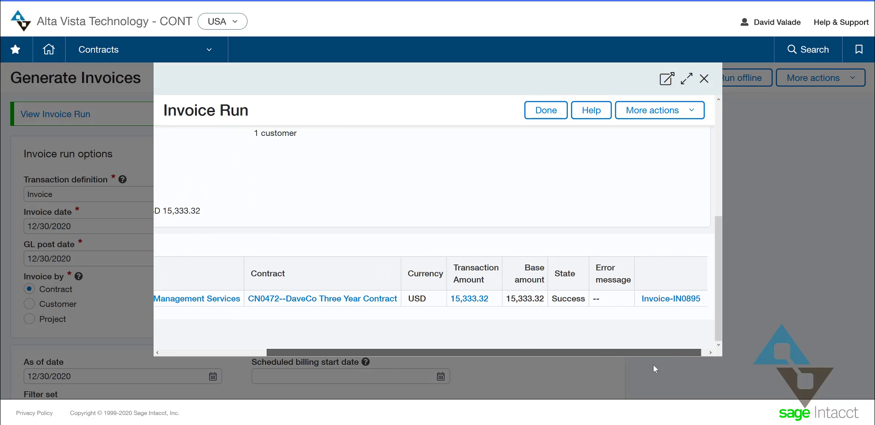
pyautogui.click(687, 78)
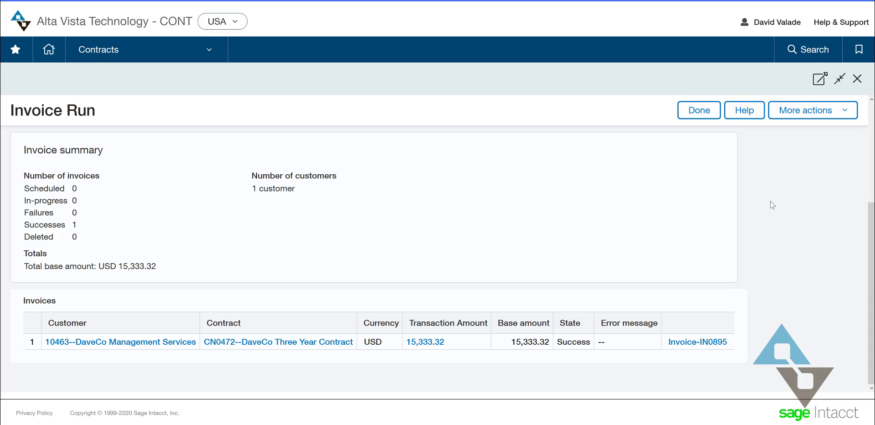
pyautogui.click(861, 81)
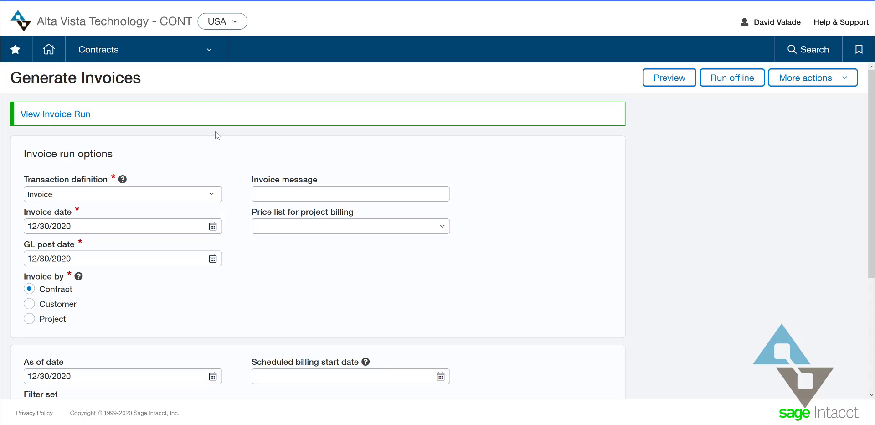
# Open the Revenue Templates list from the Contracts Setup menu.
pyautogui.click(178, 63)
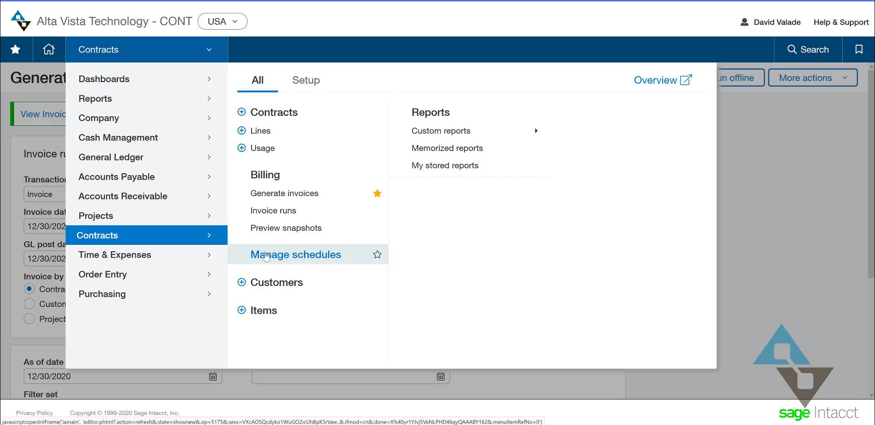
pyautogui.click(309, 83)
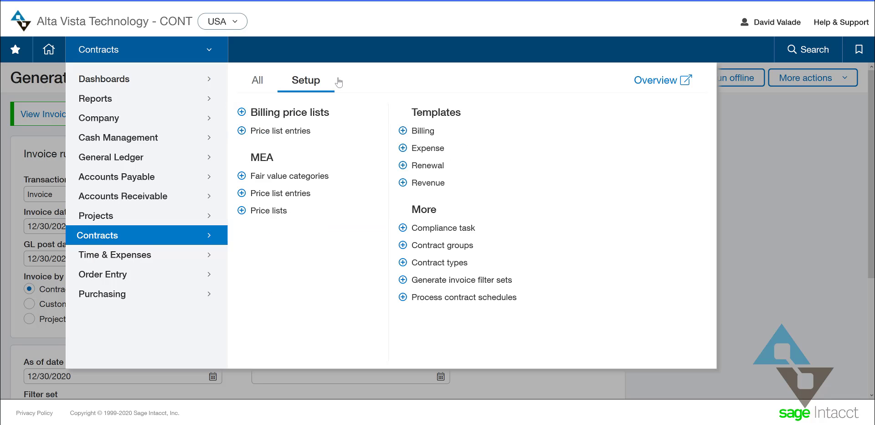
pyautogui.click(534, 182)
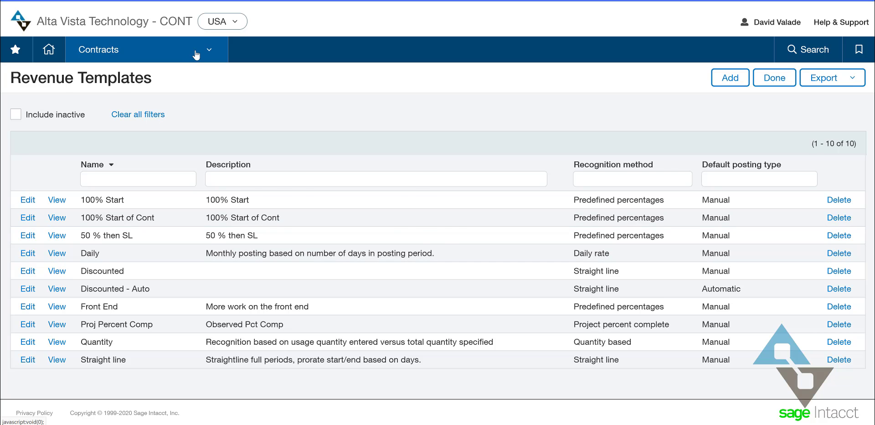
# Open Manage Revenue and Expense Recognition from the Contracts All menu.
pyautogui.click(218, 54)
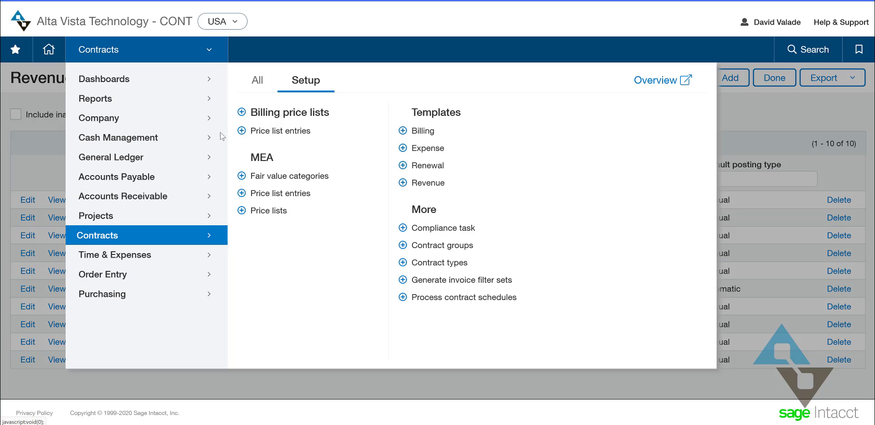
pyautogui.click(263, 86)
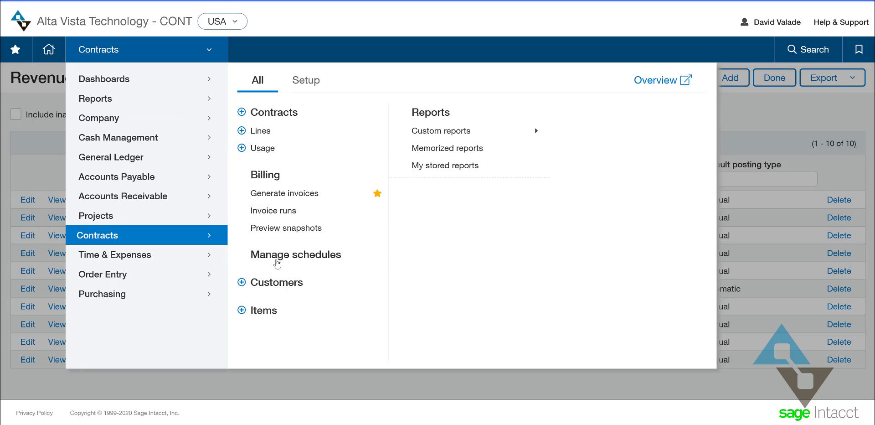
pyautogui.click(364, 237)
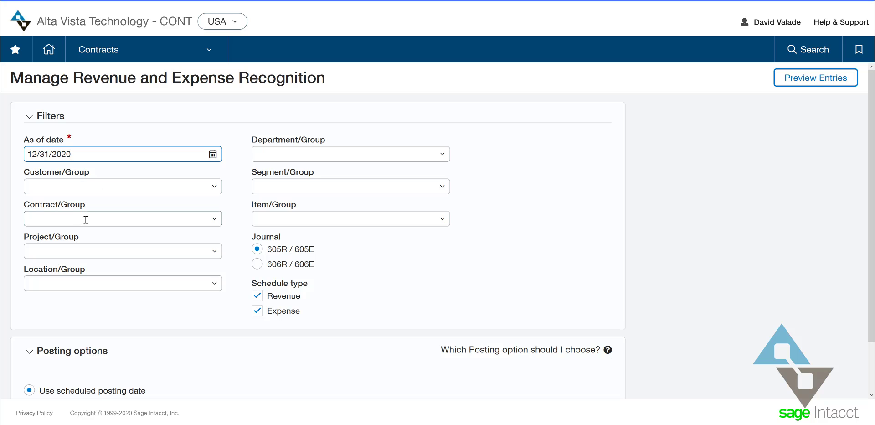
# Filter the page to contract CN0472--DaveCo Three Year Contract.
pyautogui.click(89, 217)
pyautogui.write('CN0472')
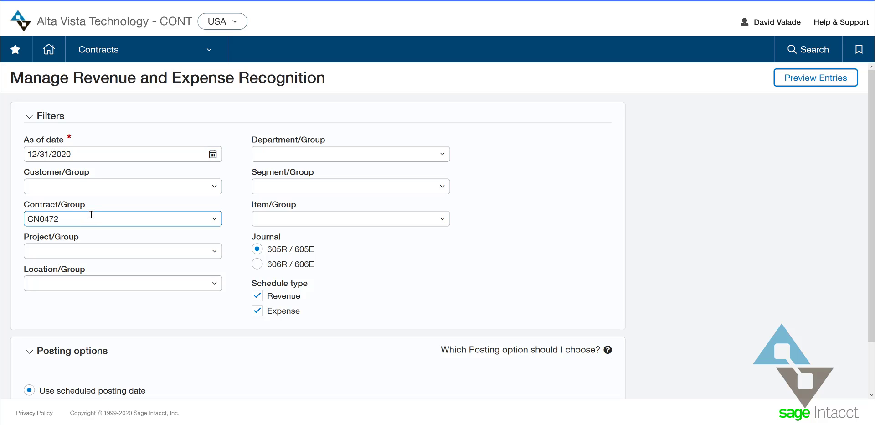
pyautogui.press('Down')
pyautogui.press('Down')
pyautogui.press('Down')
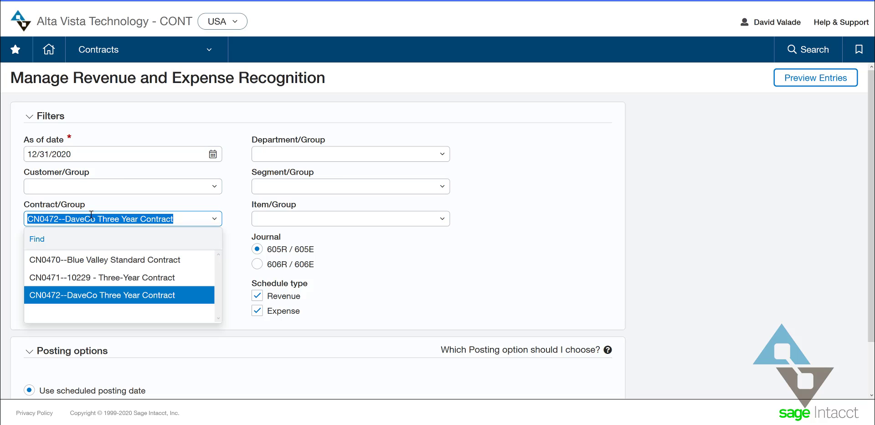
pyautogui.press('Tab')
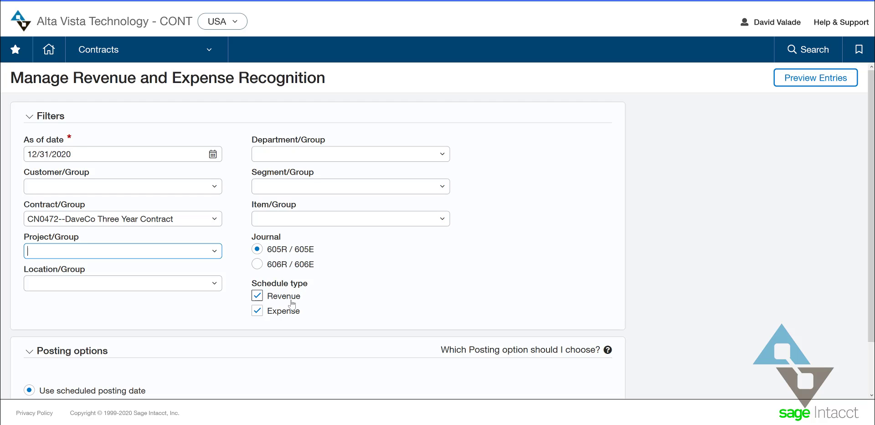
# Preview CN0472's 605R/605E entries: six revenue postings and two 312.63 commission expenses.
pyautogui.click(816, 78)
pyautogui.scroll(-6, 680, 304)
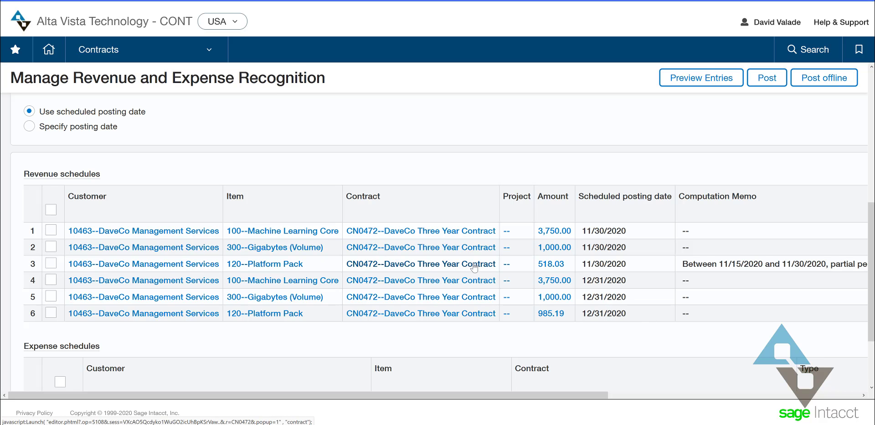
pyautogui.scroll(-2, 737, 222)
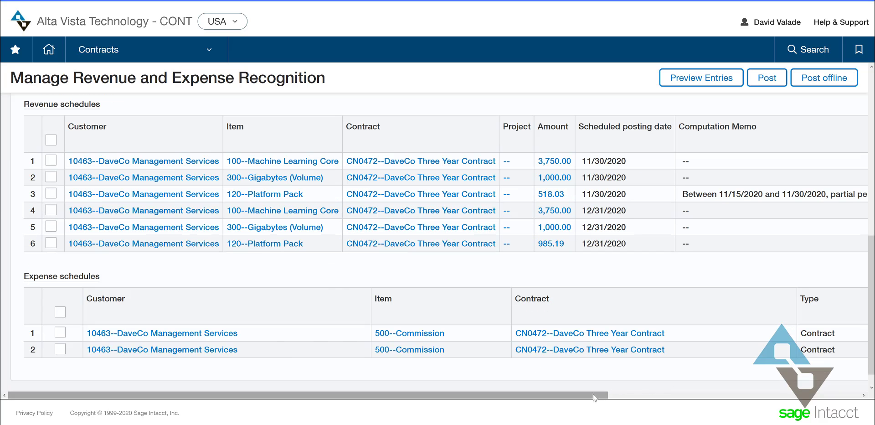
pyautogui.moveTo(592, 395); pyautogui.dragTo(789, 419)
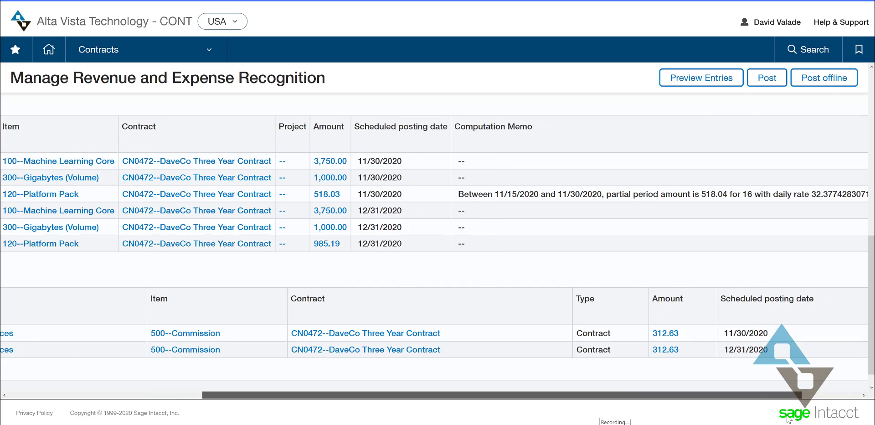
pyautogui.moveTo(645, 392); pyautogui.dragTo(425, 372)
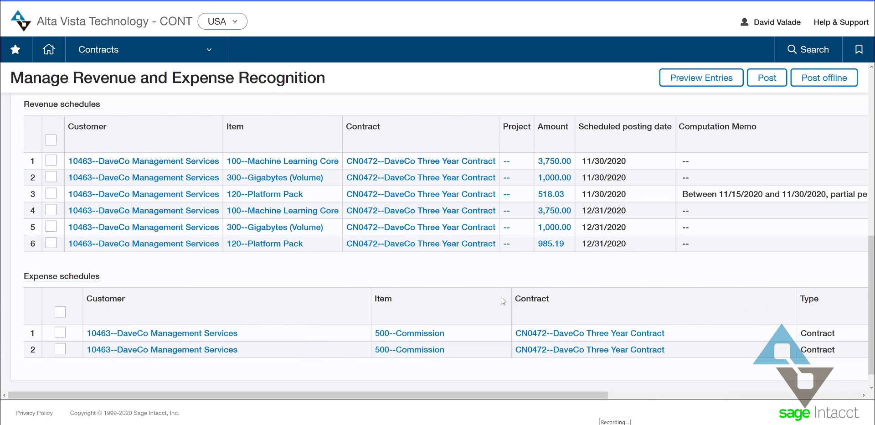
pyautogui.scroll(10, 467, 290)
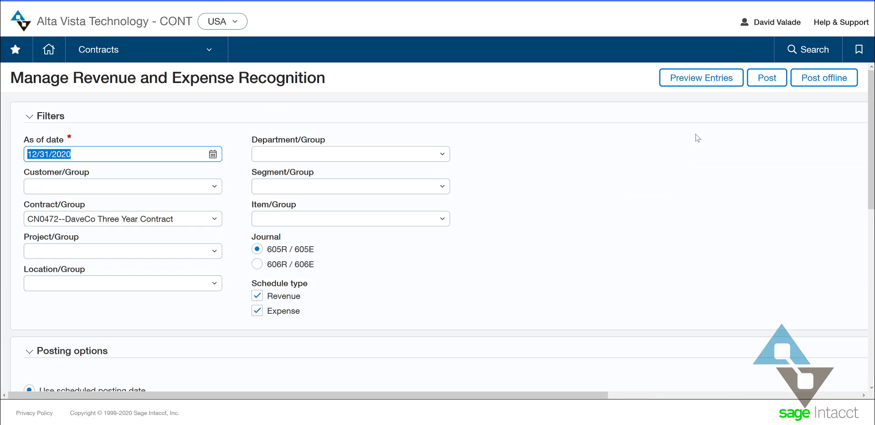
# Switch to the 606R/606E journal and preview revised revenue postings like 3,698.62 and 3,821.91.
pyautogui.click(767, 78)
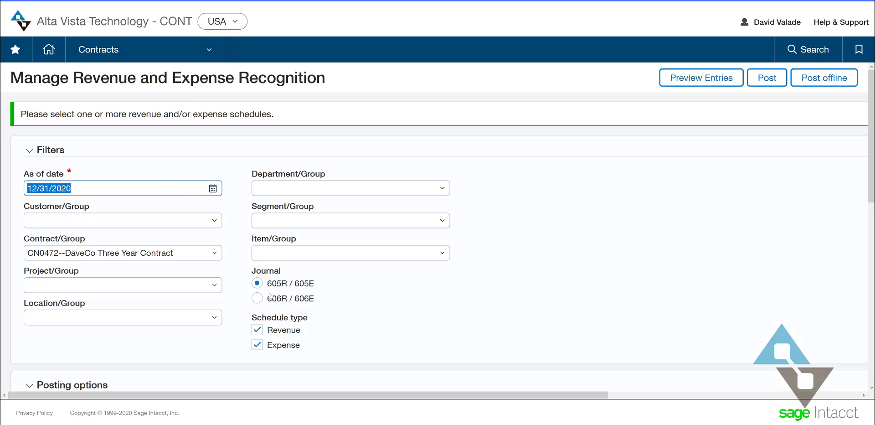
pyautogui.click(257, 299)
pyautogui.click(787, 78)
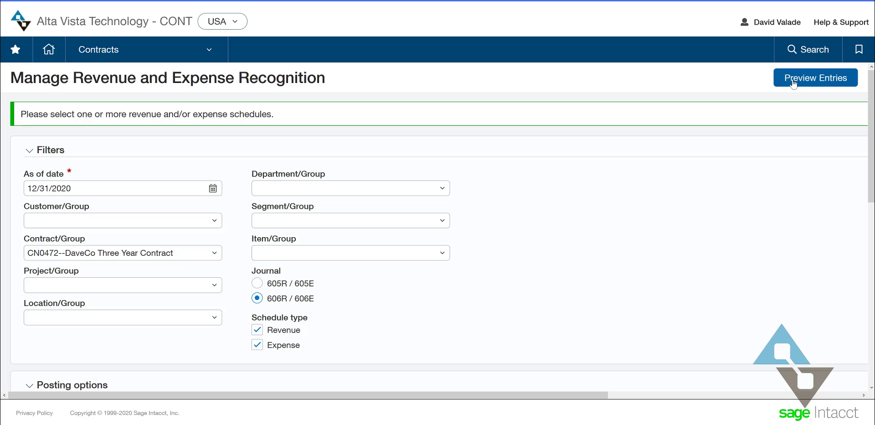
pyautogui.scroll(-2, 333, 273)
pyautogui.scroll(-5, 329, 300)
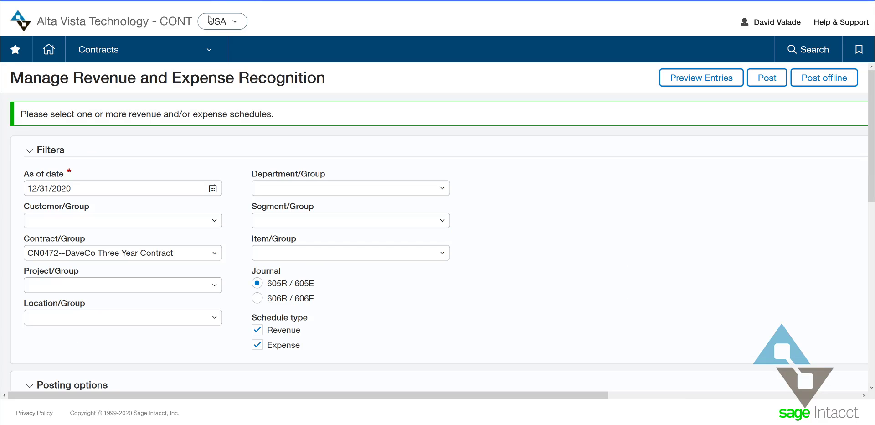
pyautogui.moveTo(200, 51)
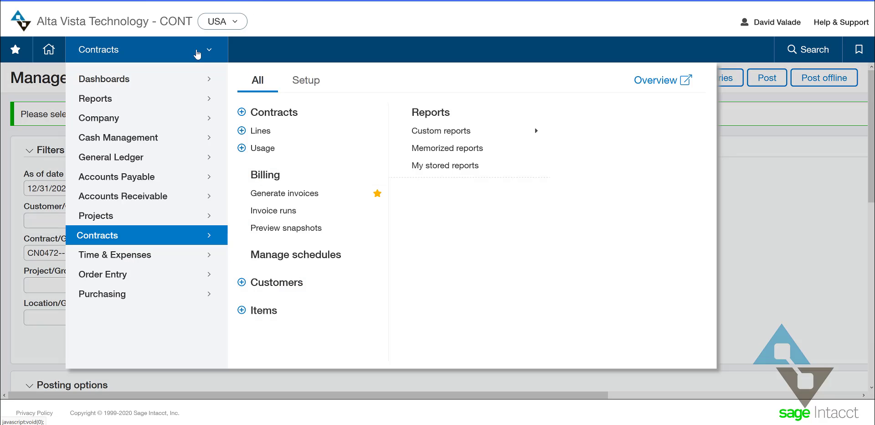
# Filter contracts by customer 'dave' and open CN0472, showing 15,333.32 billed, 0.00 received.
pyautogui.click(282, 114)
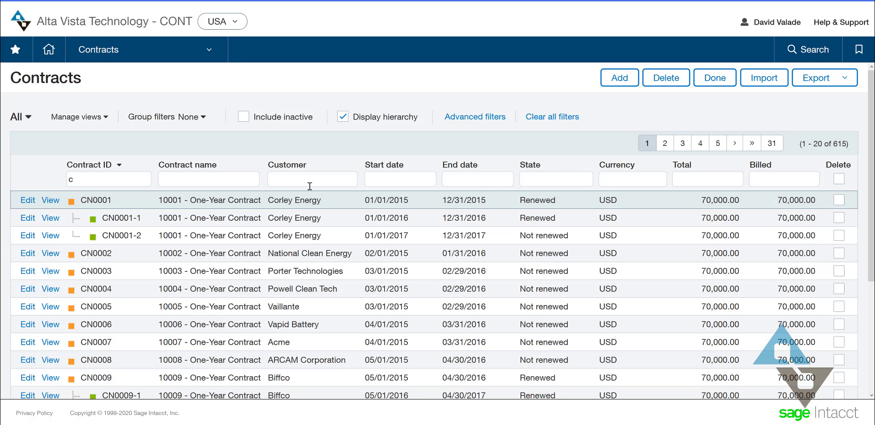
pyautogui.write('dave')
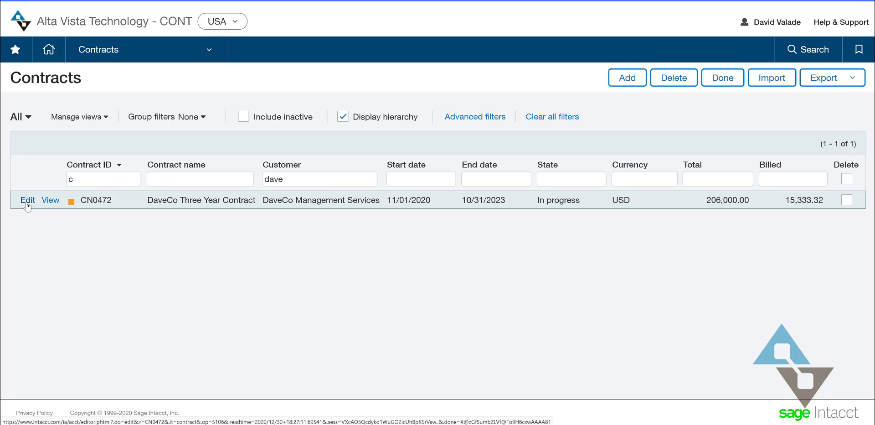
pyautogui.click(26, 203)
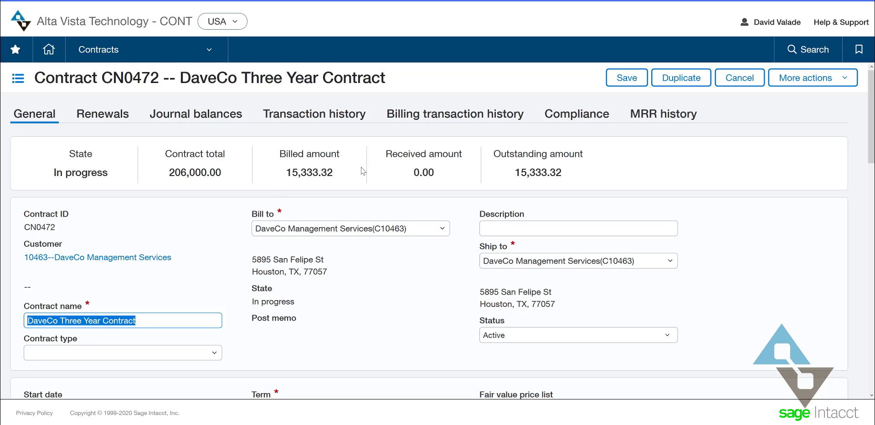
# Review CN0472's billing transaction history and its journal balances.
pyautogui.click(439, 119)
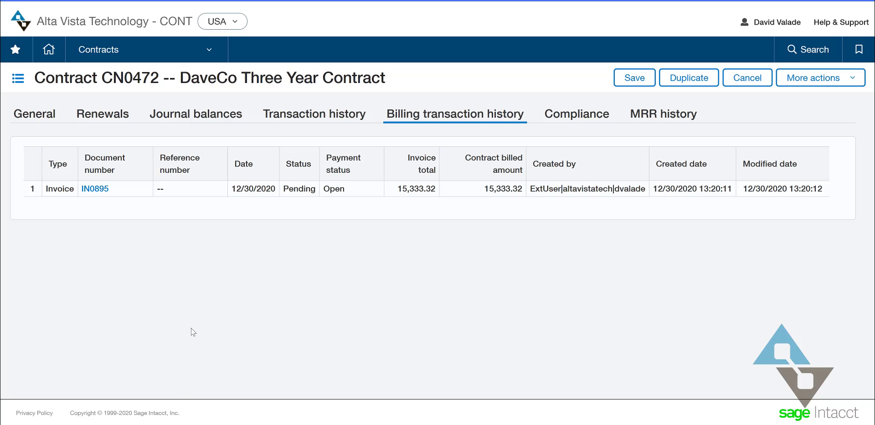
pyautogui.click(204, 113)
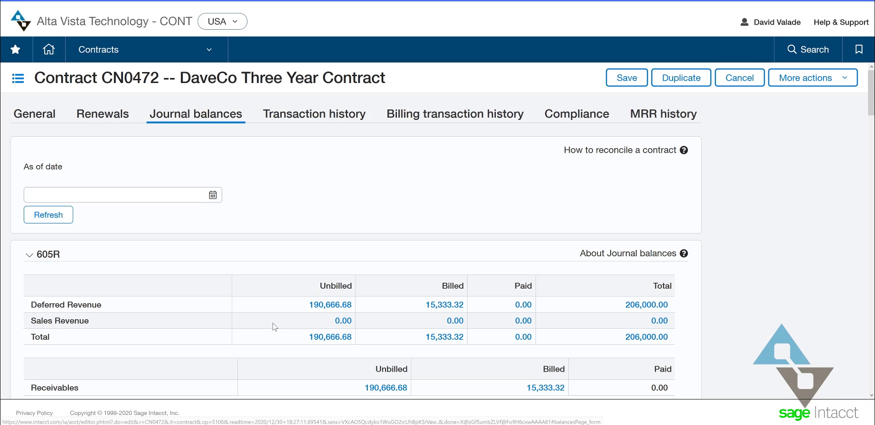
pyautogui.scroll(-2, 140, 308)
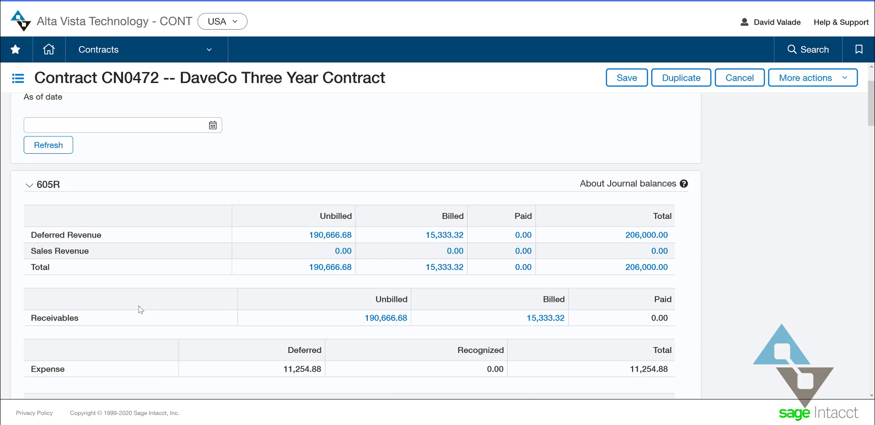
pyautogui.scroll(-6, 84, 248)
pyautogui.scroll(-10, 84, 245)
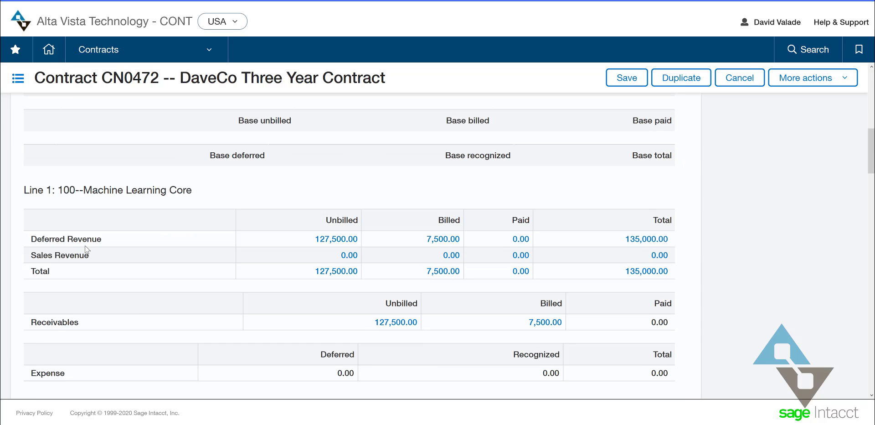
pyautogui.scroll(18, 87, 255)
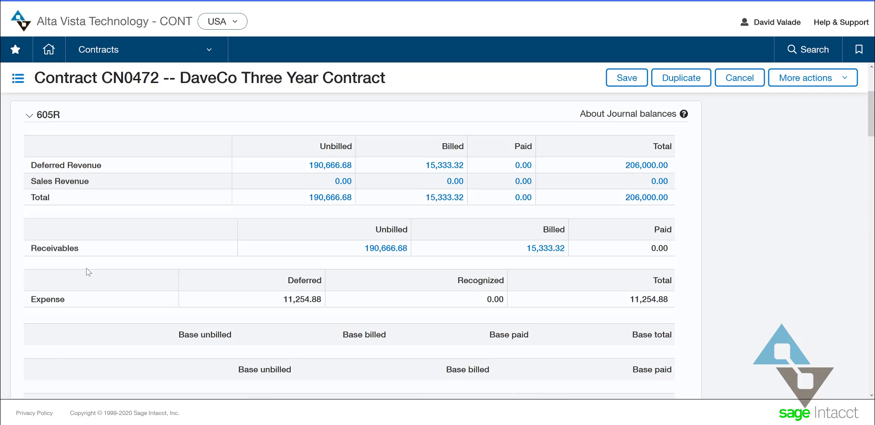
# Check transaction history with 605R and 606R collapsed, then view the MRR history.
pyautogui.click(286, 117)
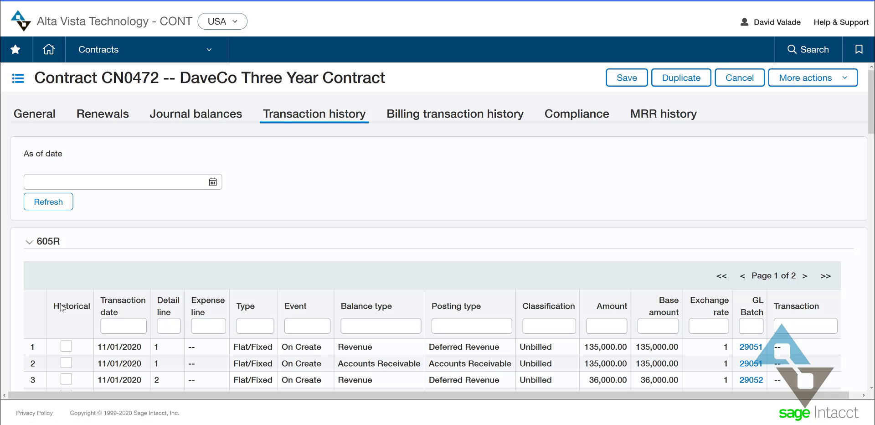
pyautogui.scroll(-3, 62, 308)
pyautogui.scroll(3, 63, 309)
pyautogui.click(30, 242)
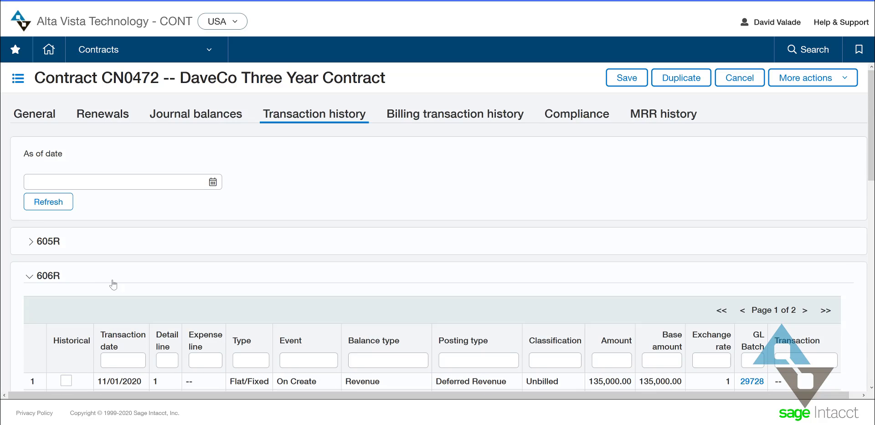
pyautogui.click(296, 275)
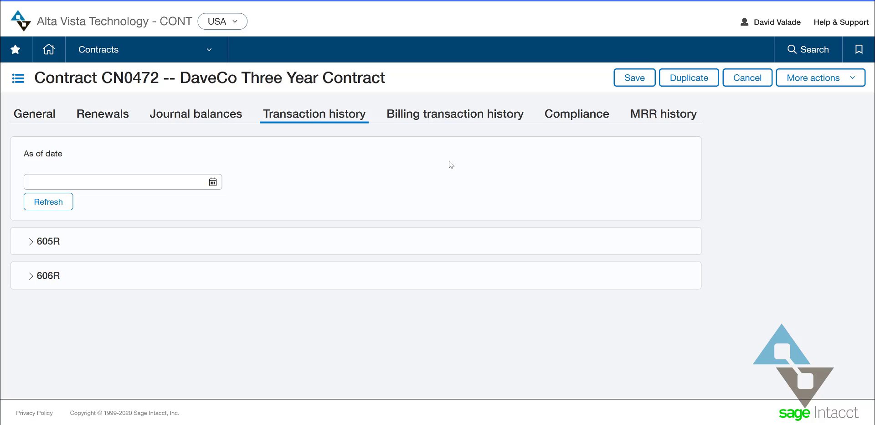
pyautogui.click(651, 114)
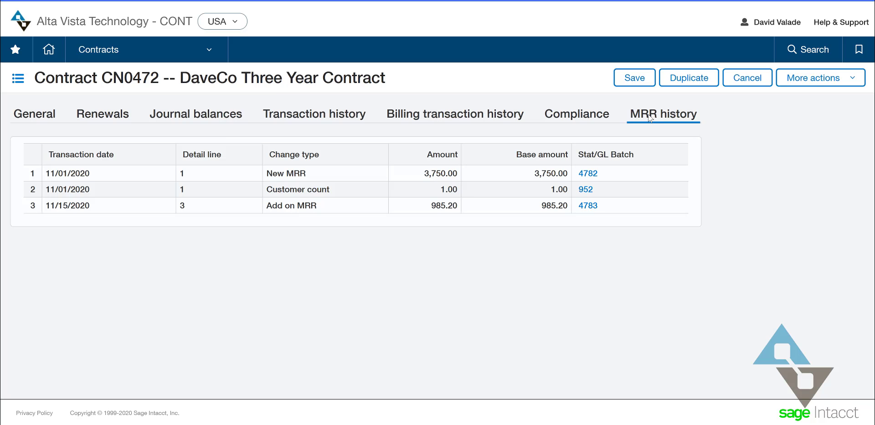